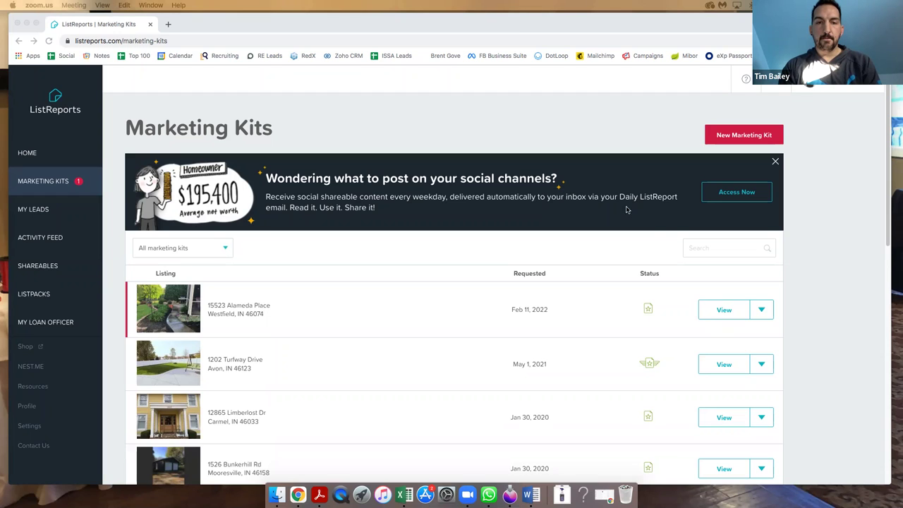
Switch to the Home dashboard showing marketing kits, the shareable of the day and ListPacks.
left_click(23, 154)
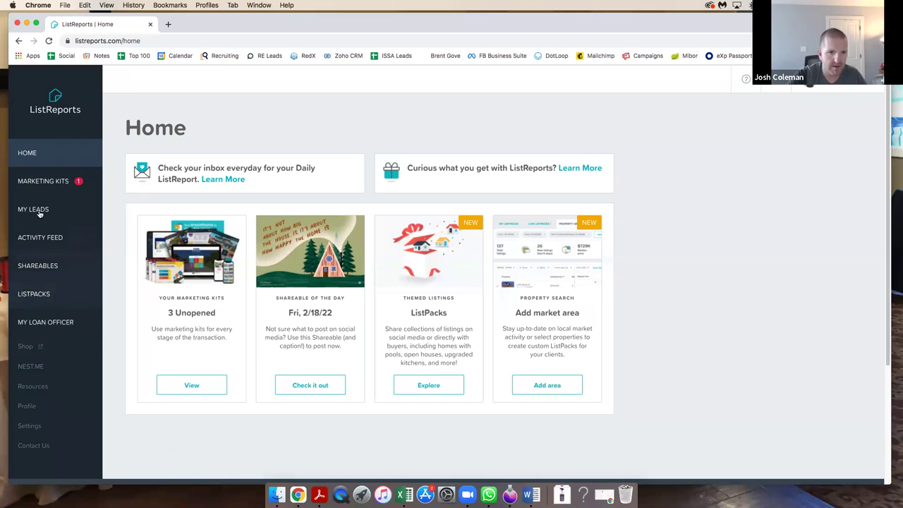
Start a new marketing kit from the Marketing Kits list.
left_click(43, 180)
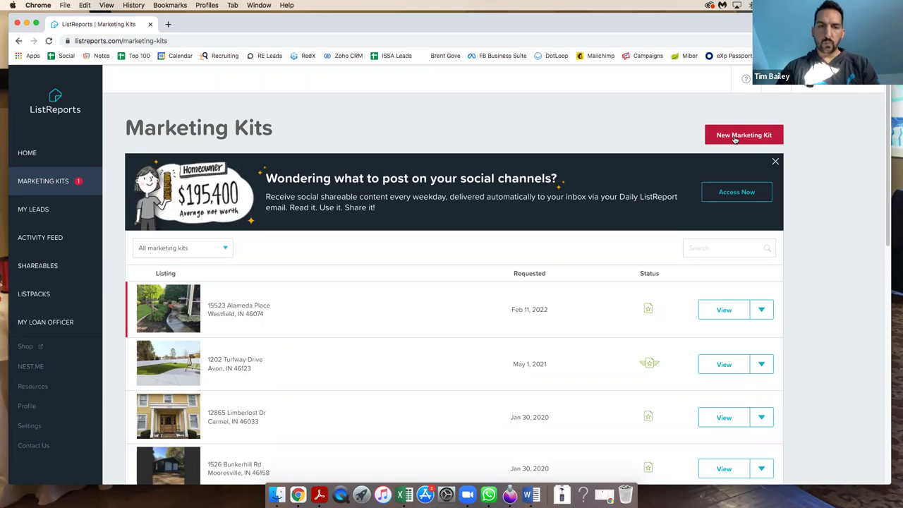
left_click(735, 139)
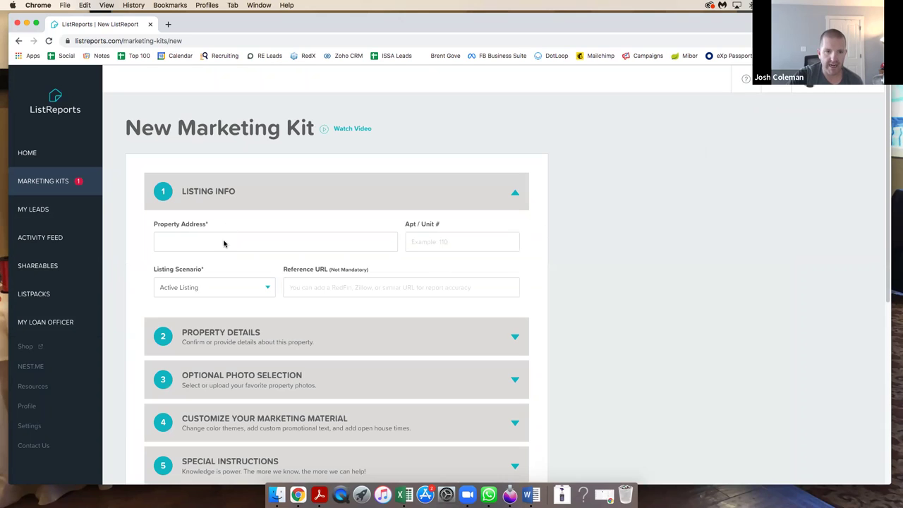
Enter the kit's property address and pick the matching address suggestion.
left_click(224, 244)
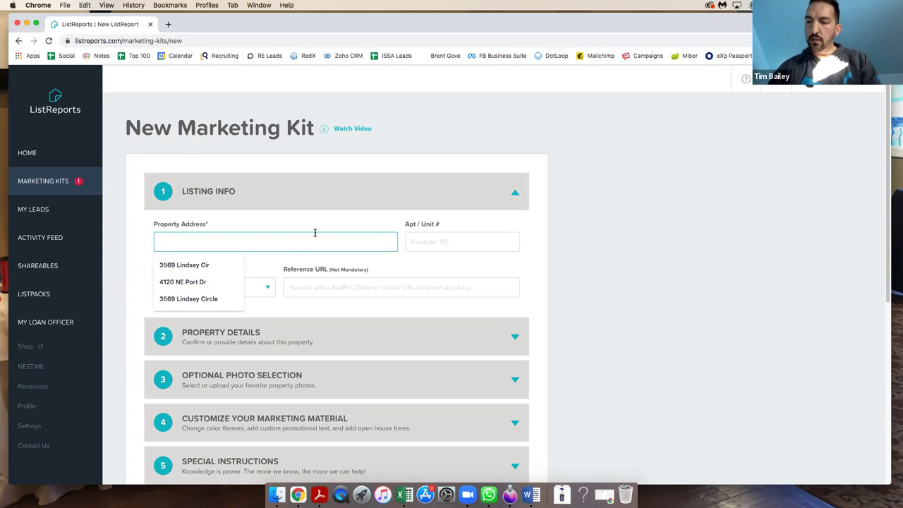
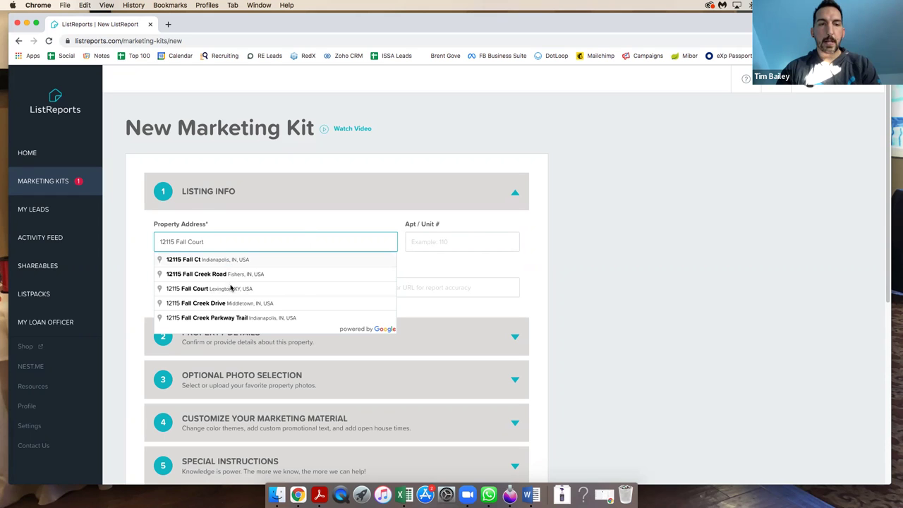
left_click(227, 261)
Set the listing scenario to Pre-Listing (Coming Soon), leaving the reference URL empty.
left_click(219, 295)
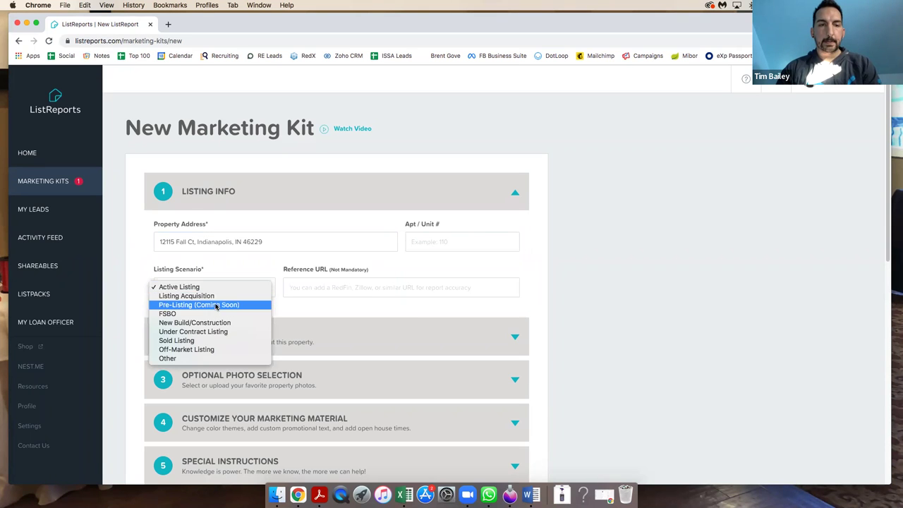
left_click(275, 323)
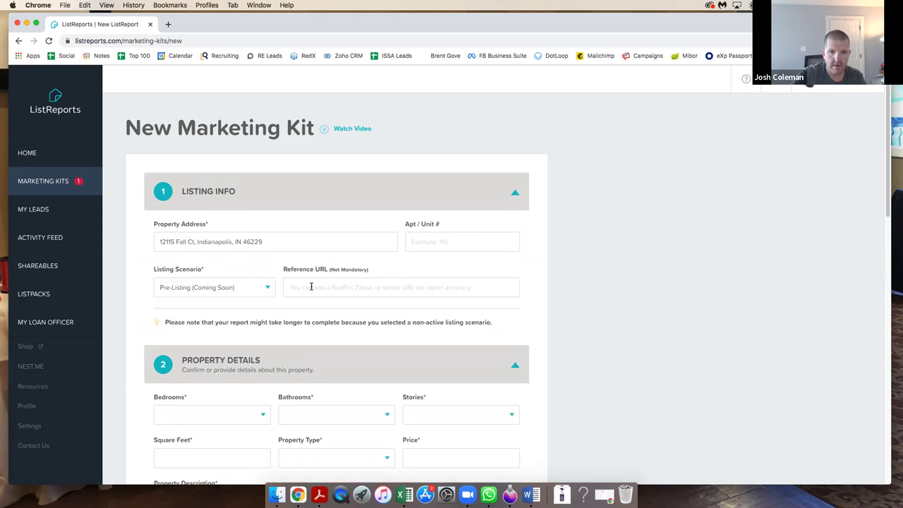
left_click(311, 286)
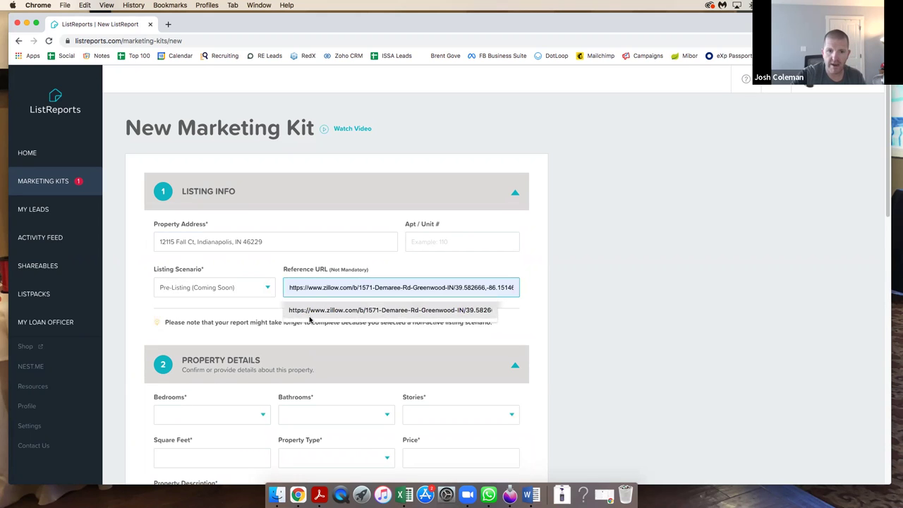
left_click(507, 259)
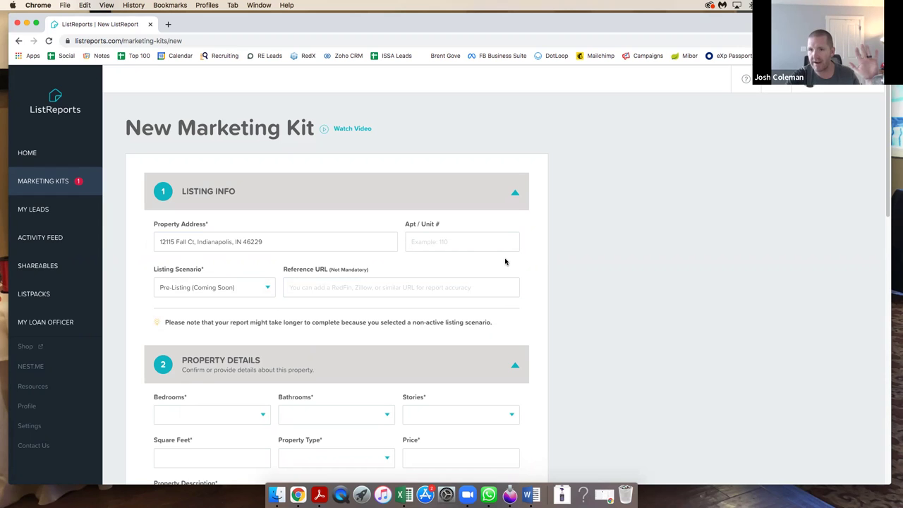
Set the property to 4 bedrooms, 2.5 bathrooms and 2 stories.
scroll(351, 373, "down", 3)
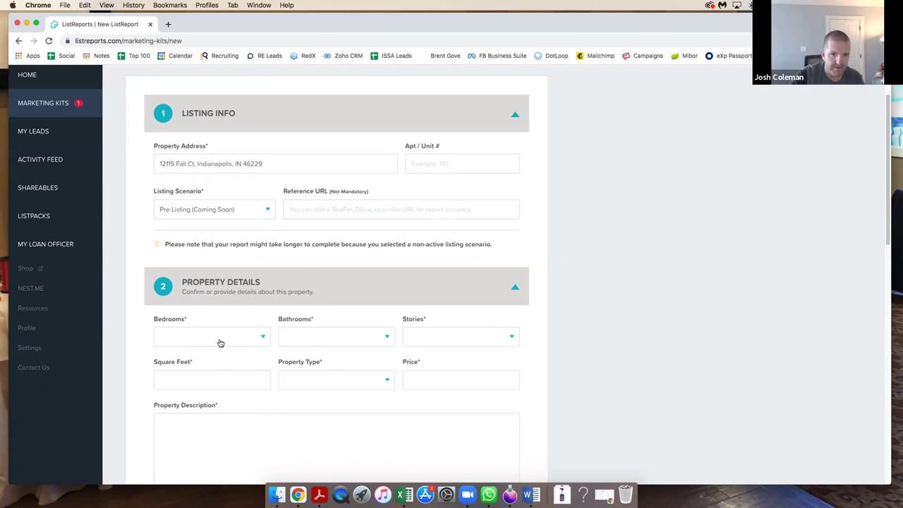
left_click(220, 343)
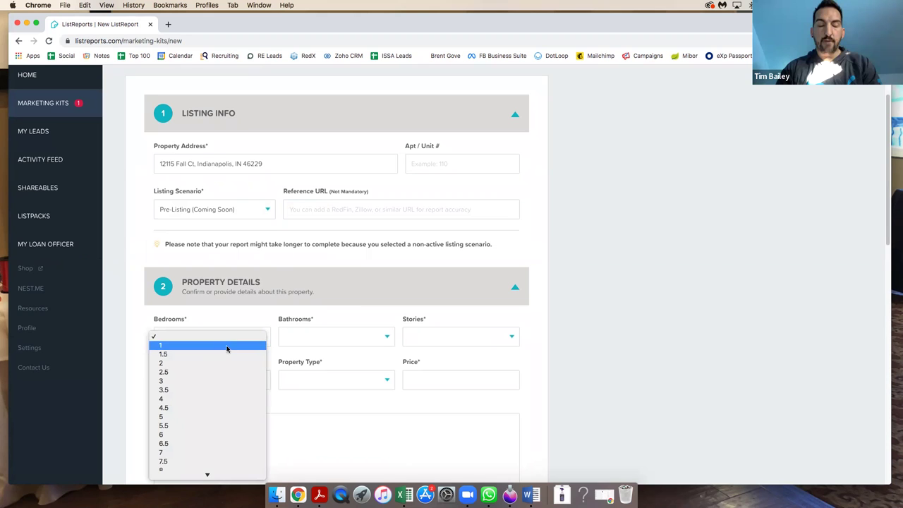
left_click(217, 401)
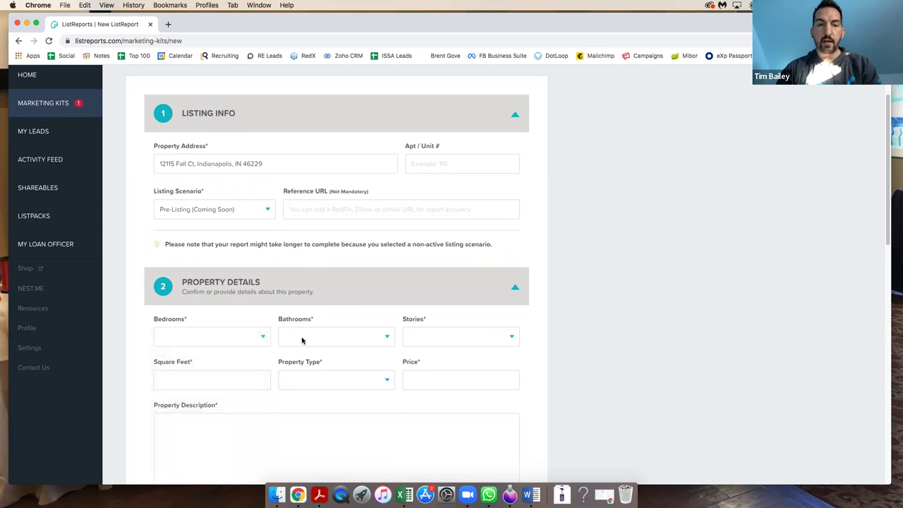
left_click(303, 341)
left_click(302, 399)
left_click(423, 338)
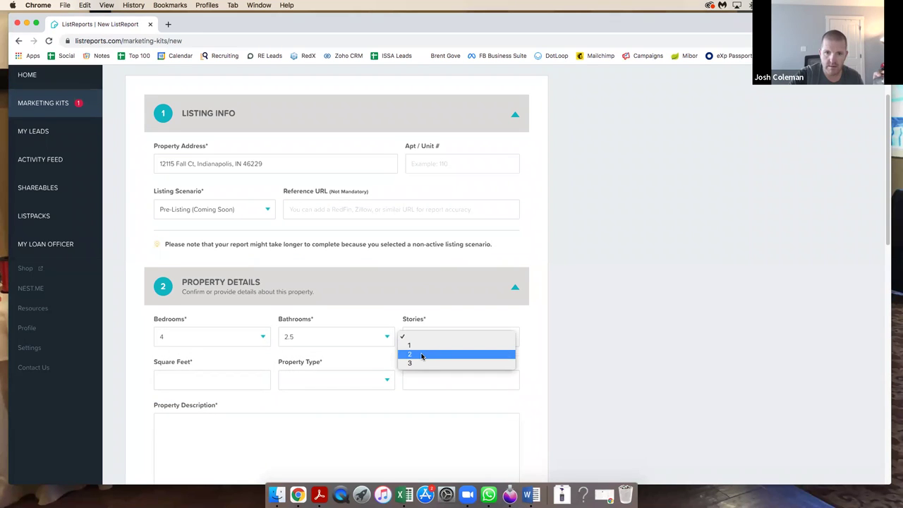
left_click(414, 354)
Enter 2466 sq ft, Single Family Detached property type and a 265000 asking price.
left_click(180, 379)
scroll(278, 369, "down", 3)
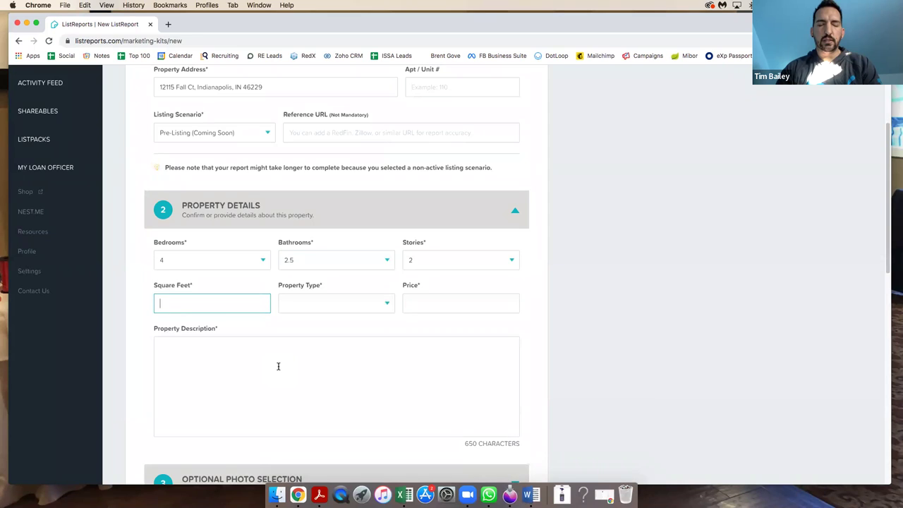
type("2466")
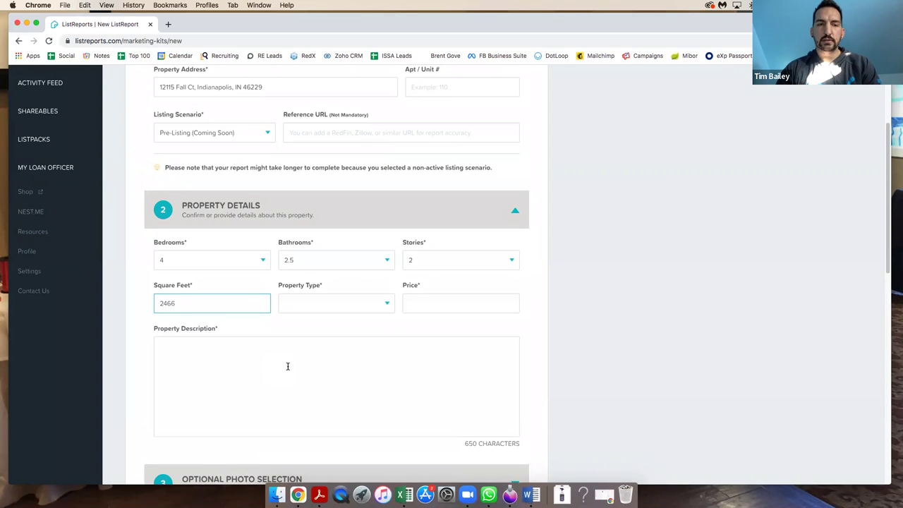
left_click(325, 303)
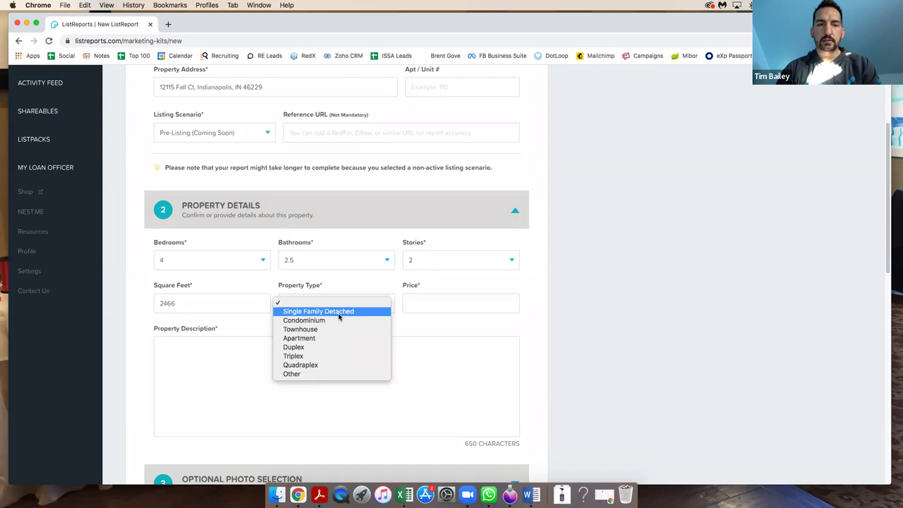
left_click(338, 314)
left_click(443, 303)
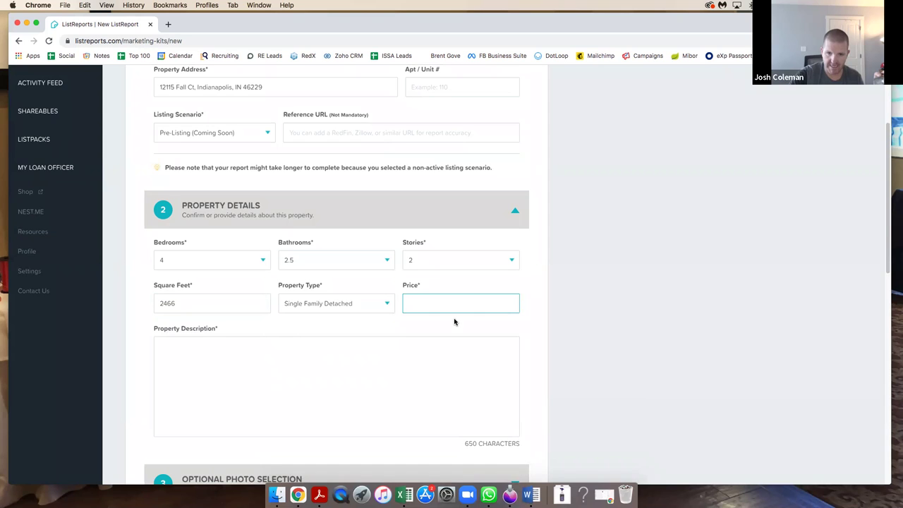
type("26")
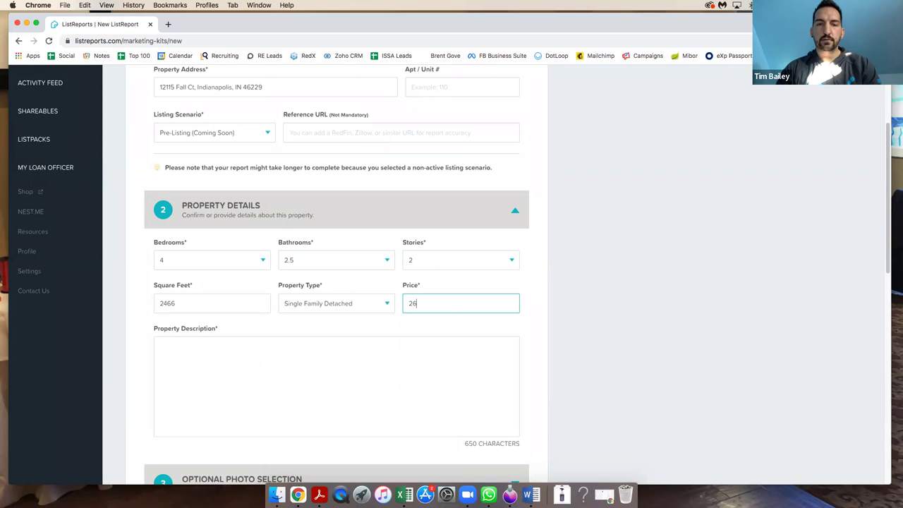
type("5000")
Write the property description 'Wonderful, Beautiful'.
left_click(381, 375)
scroll(374, 375, "down", 3)
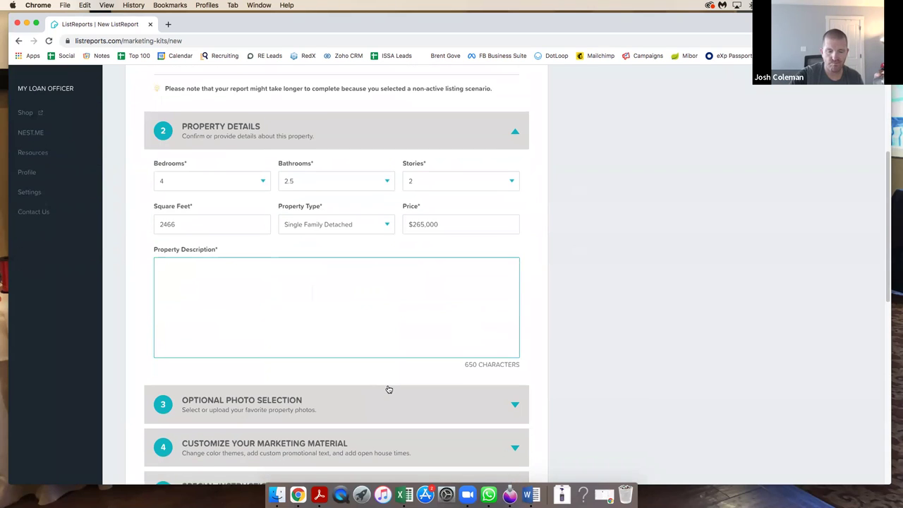
type("Wond")
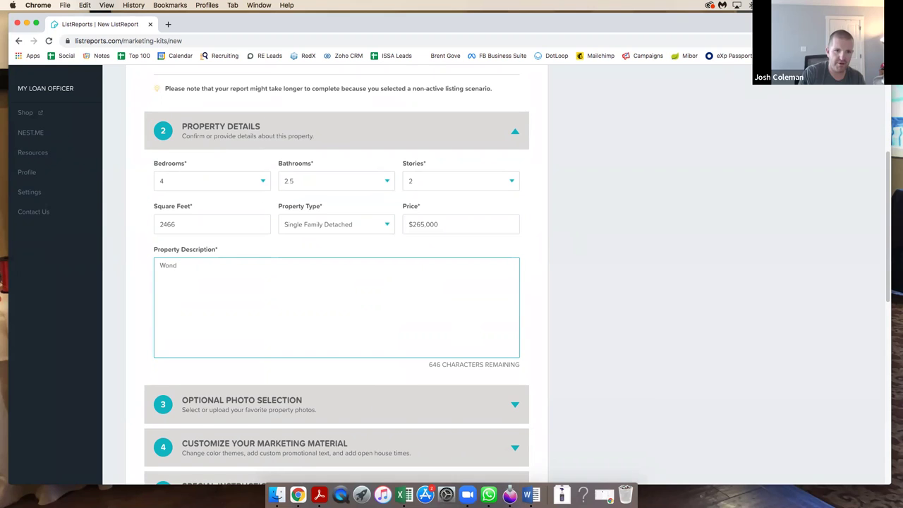
type("erful, Beautiful!")
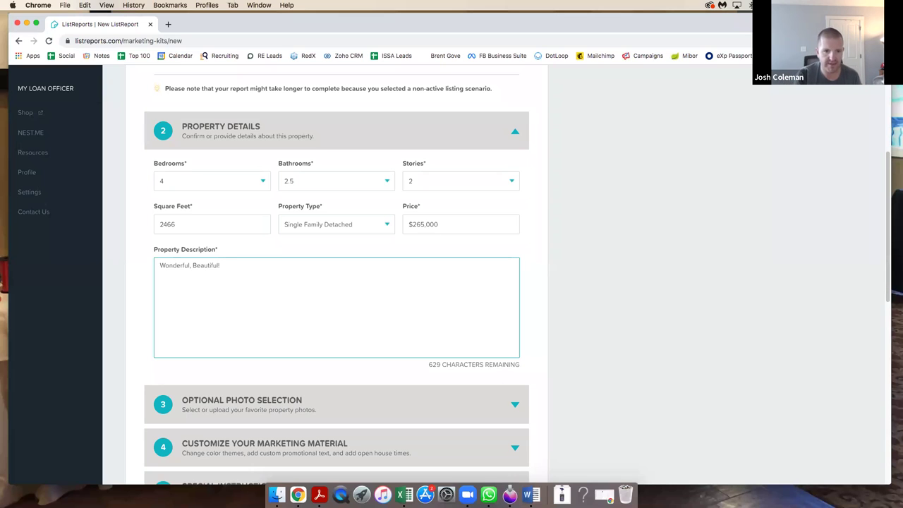
scroll(388, 401, "down", 5)
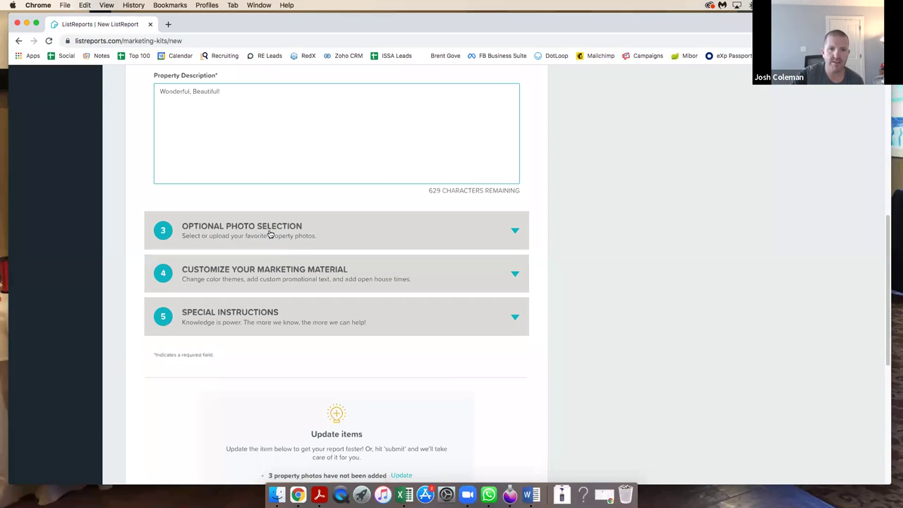
Expand Optional Photo Selection and Customize Your Marketing Material, showing the ListReports Blue theme.
left_click_drag(269, 234, 272, 227)
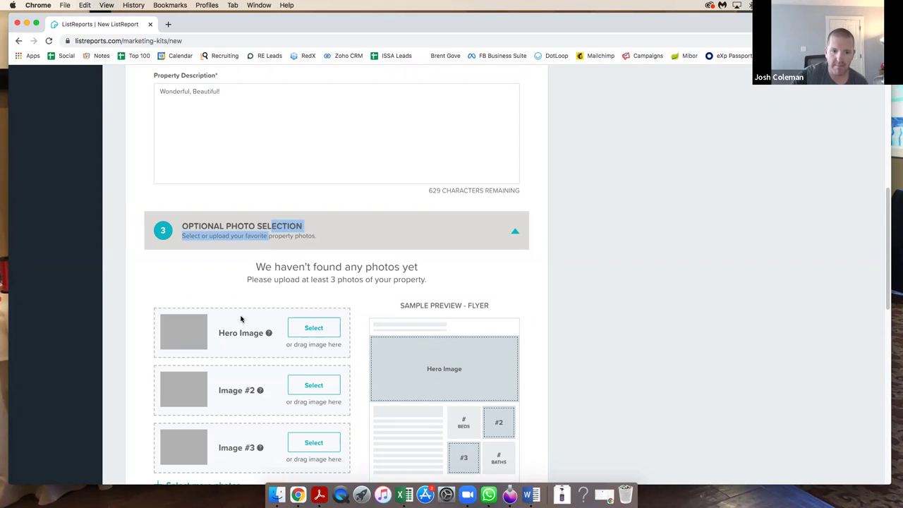
scroll(265, 327, "down", 2)
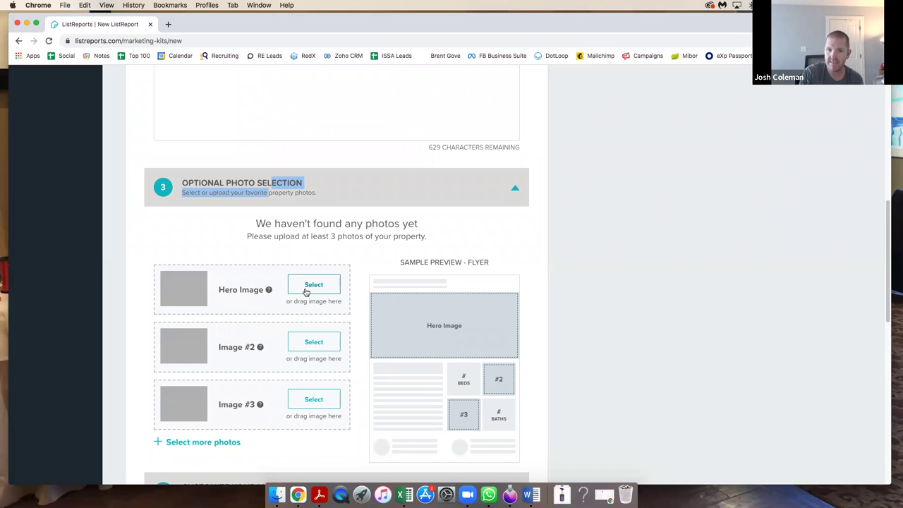
scroll(447, 205, "down", 2)
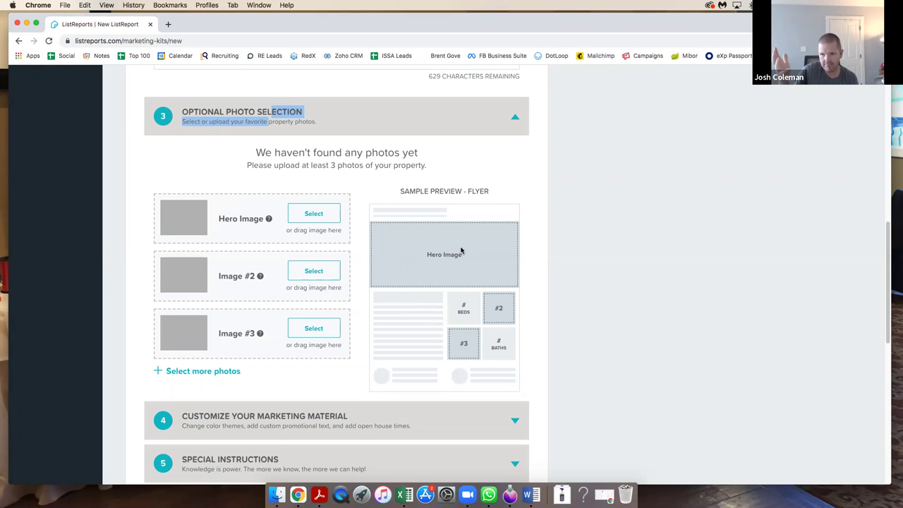
scroll(339, 369, "down", 3)
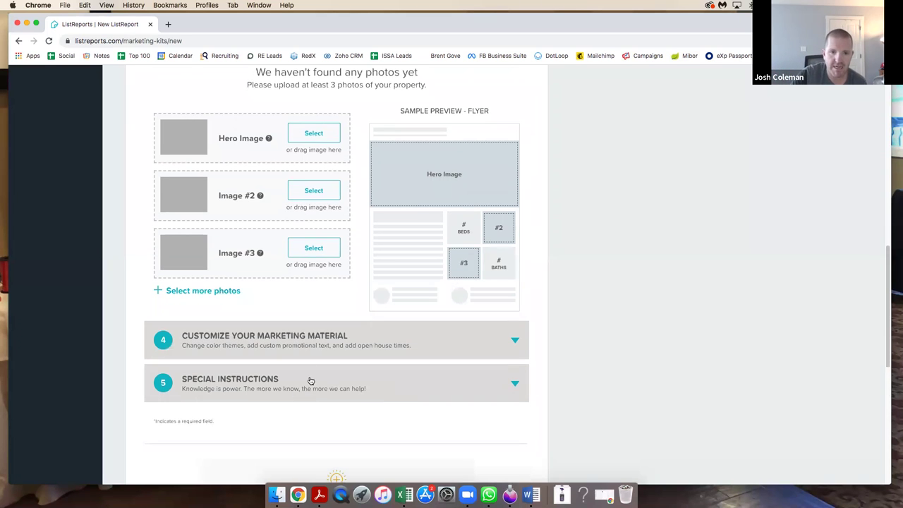
left_click(296, 357)
scroll(302, 352, "down", 3)
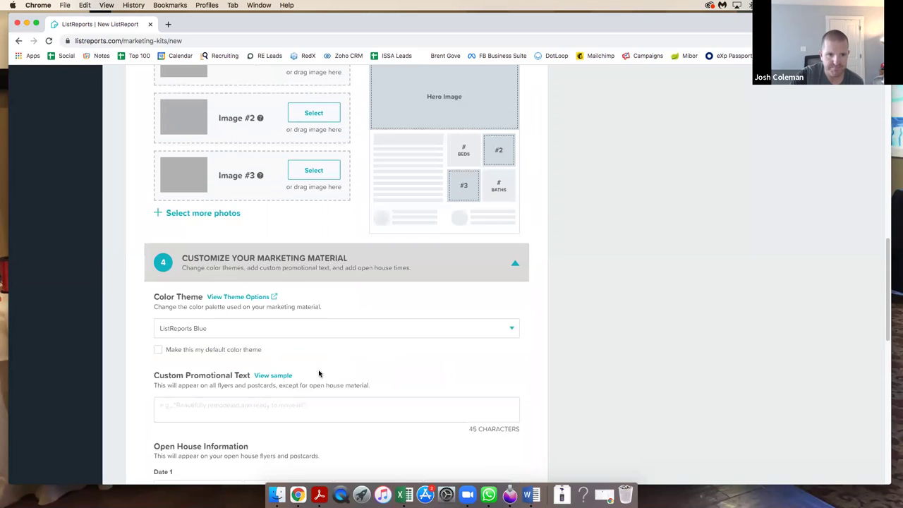
left_click(302, 334)
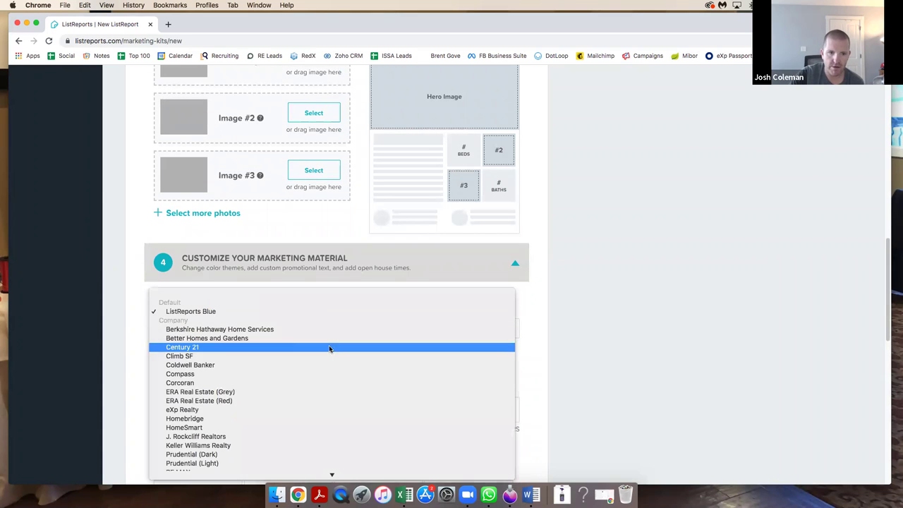
scroll(301, 368, "down", 2)
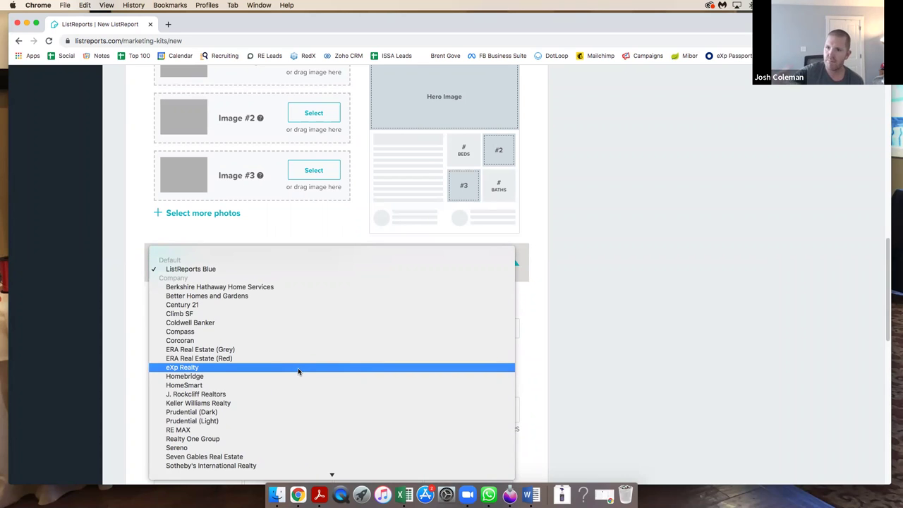
left_click(534, 330)
scroll(510, 371, "down", 2)
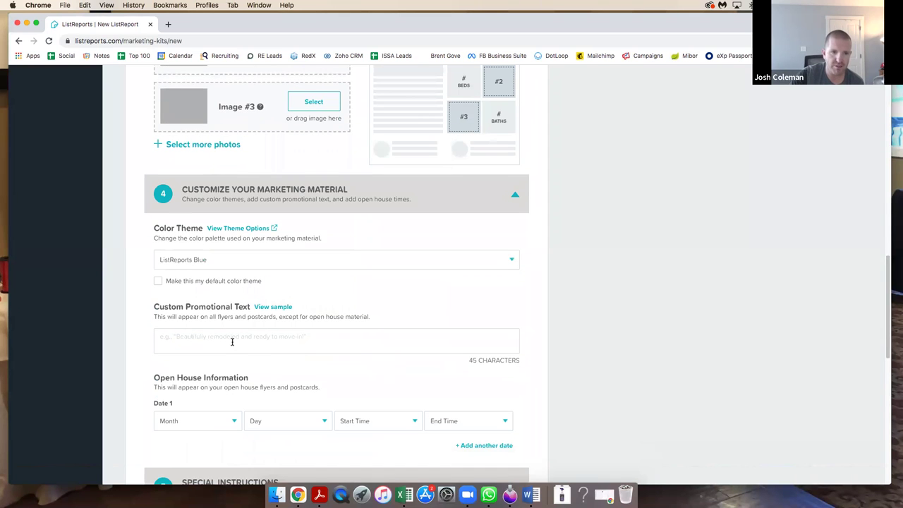
left_click(332, 337)
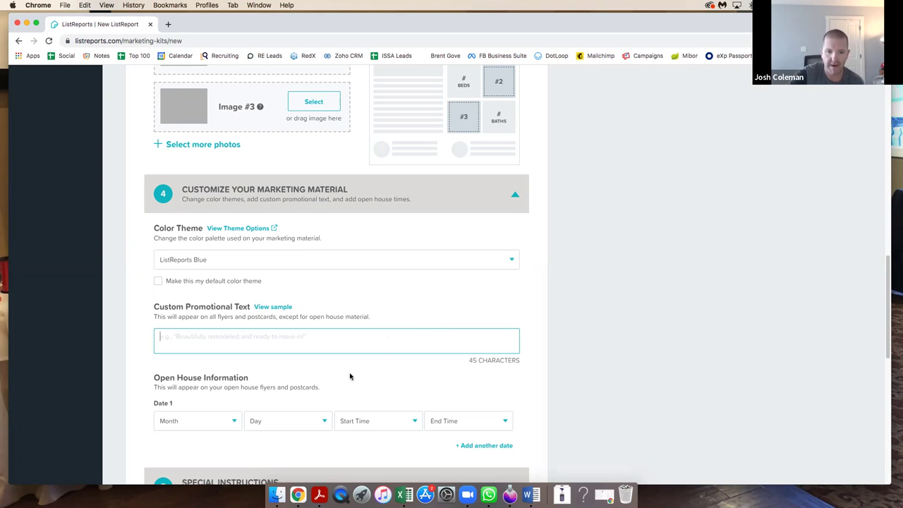
scroll(332, 317, "down", 6)
scroll(304, 264, "up", 3)
left_click(287, 269)
scroll(341, 304, "down", 3)
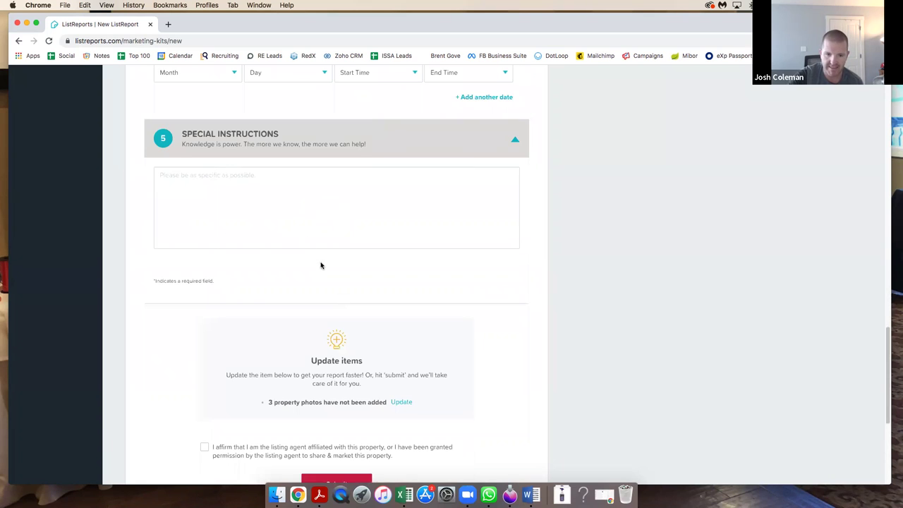
scroll(318, 264, "up", 10)
scroll(353, 272, "up", 5)
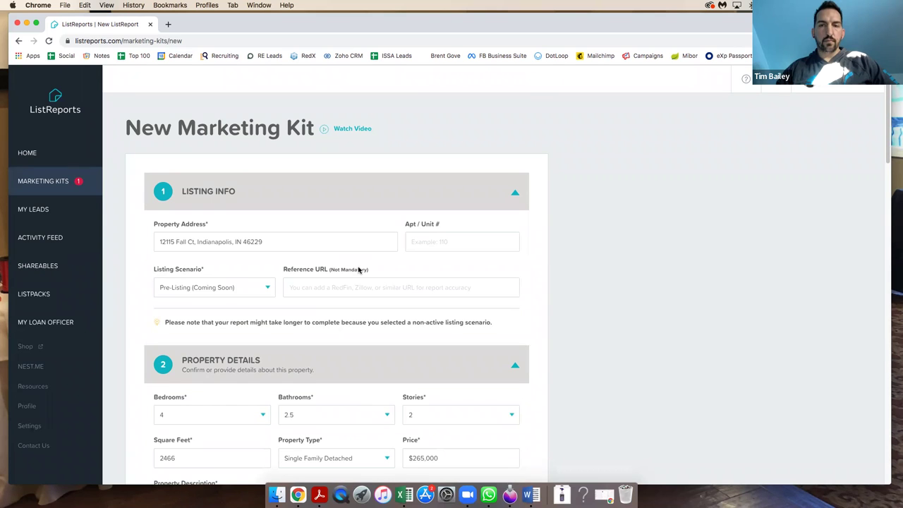
Open an existing listing's marketing kit and view its Single Property Website material.
left_click(41, 185)
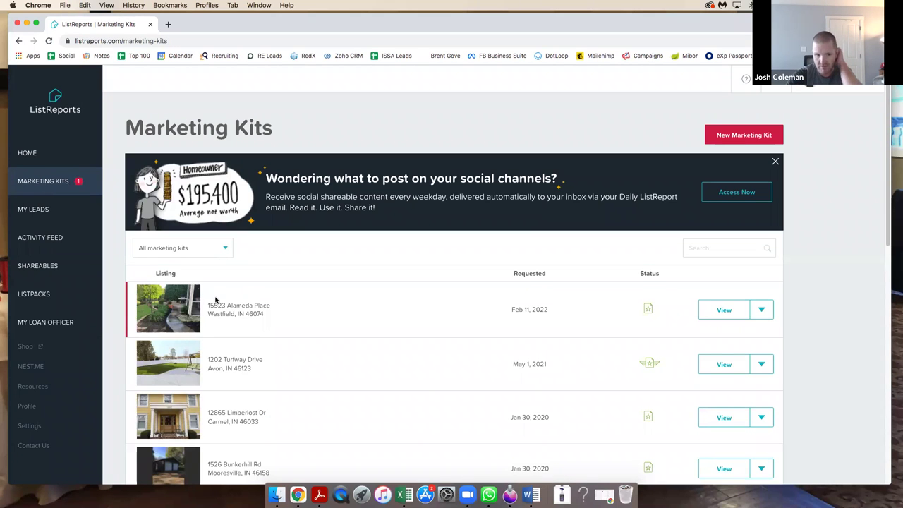
left_click(268, 311)
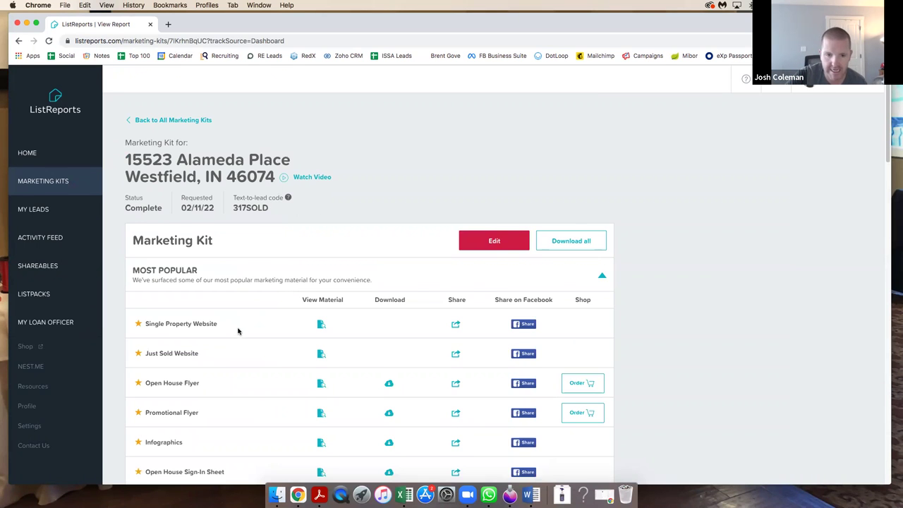
scroll(238, 328, "down", 5)
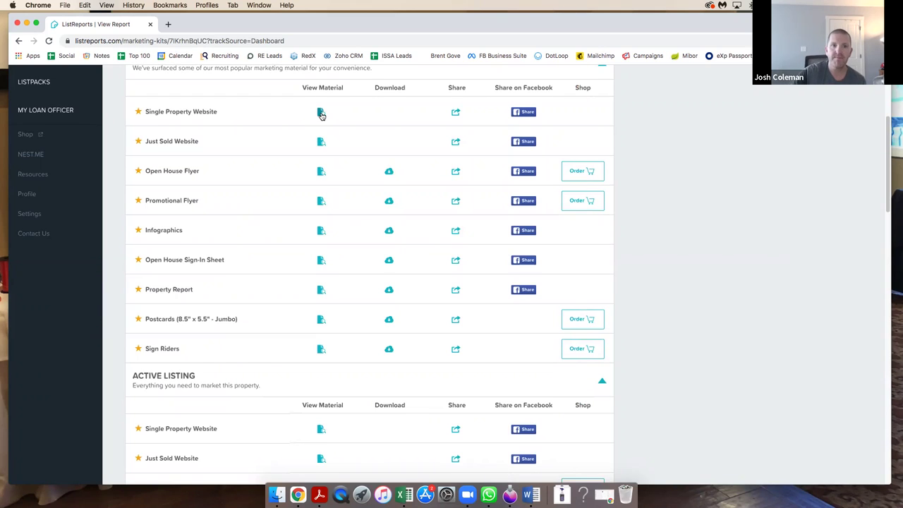
left_click(321, 113)
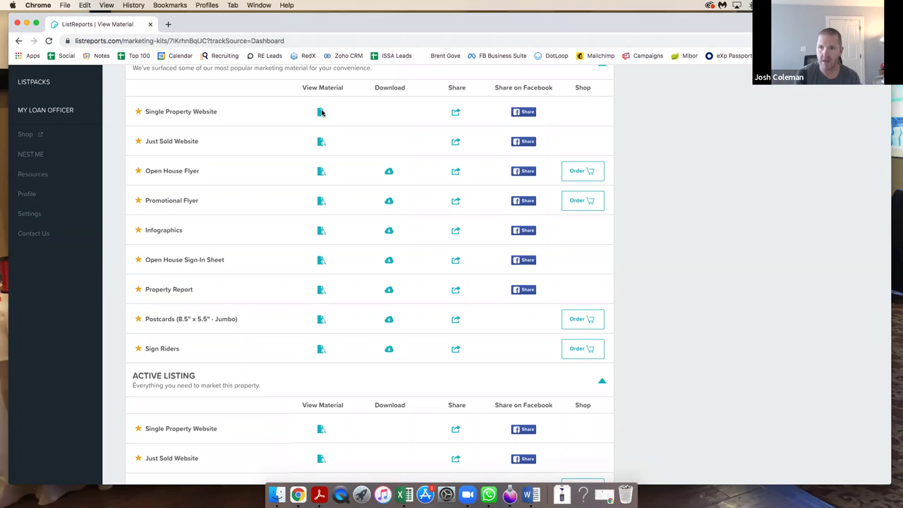
Review the website's About the home details and photo gallery, closing each overlay.
left_click(321, 112)
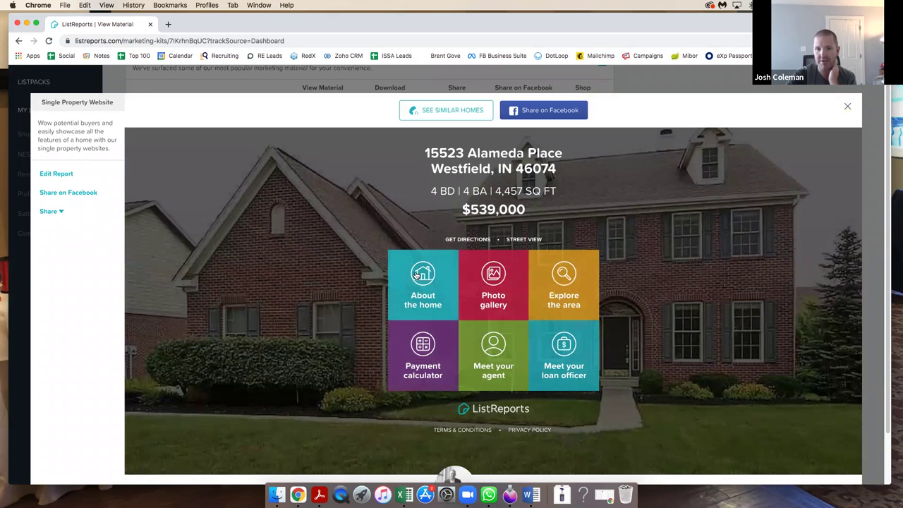
left_click(417, 275)
scroll(677, 124, "down", 2)
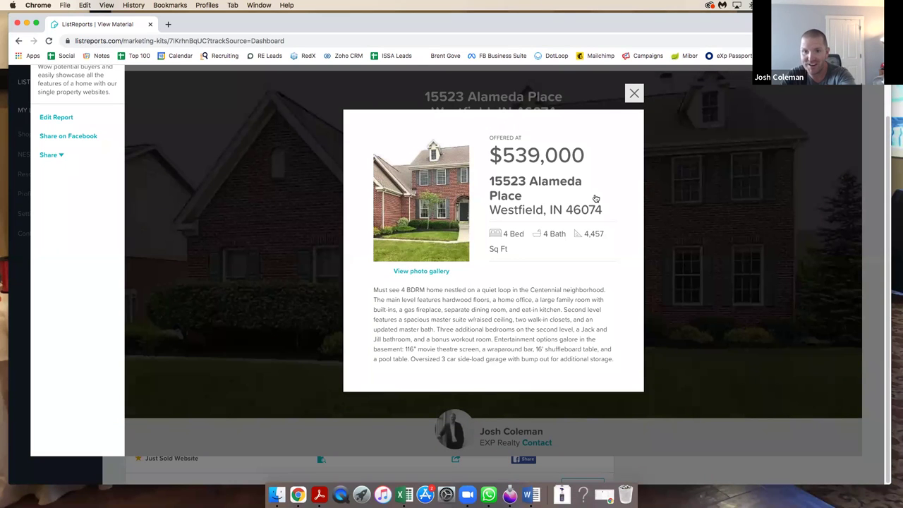
left_click(633, 94)
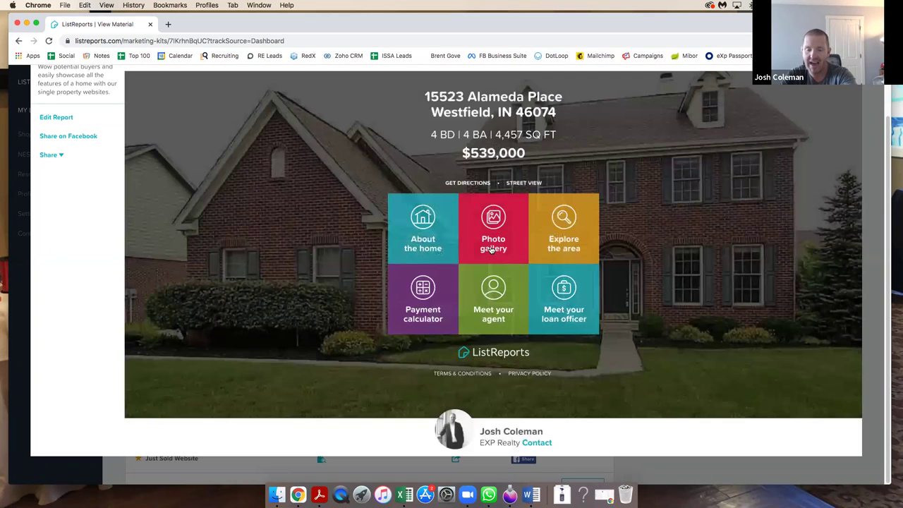
left_click(494, 254)
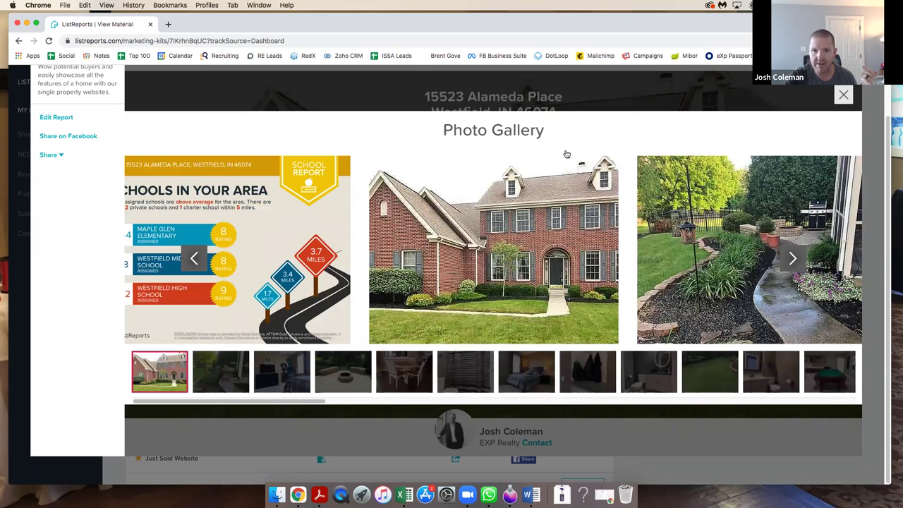
left_click(842, 95)
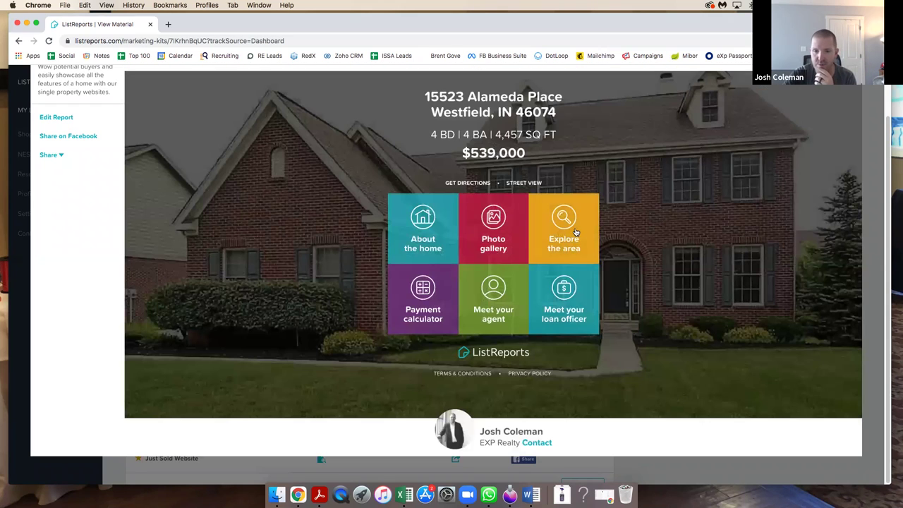
Browse the Explore the area report slides, then close the website preview.
left_click(576, 232)
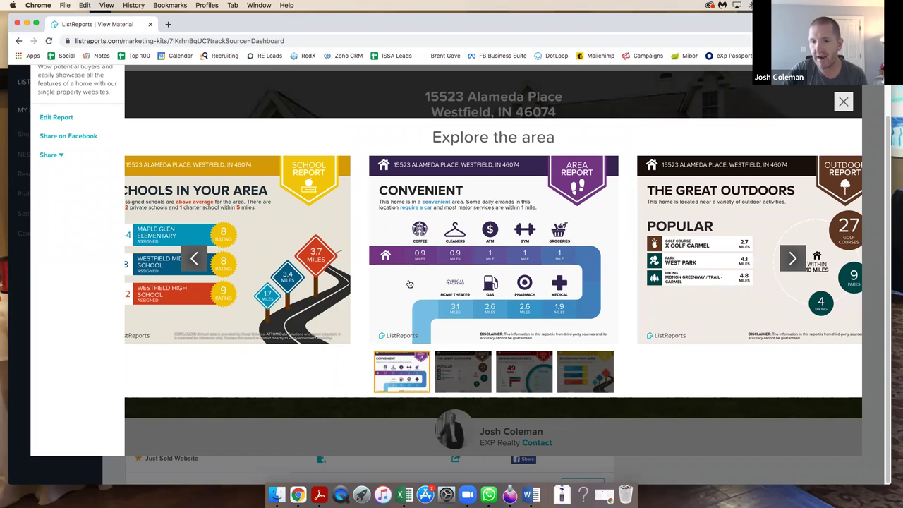
left_click(197, 261)
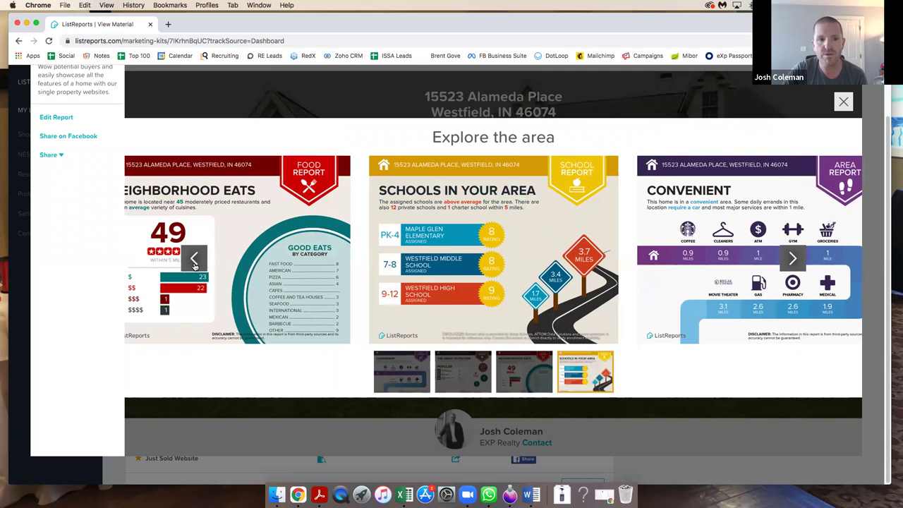
left_click(195, 259)
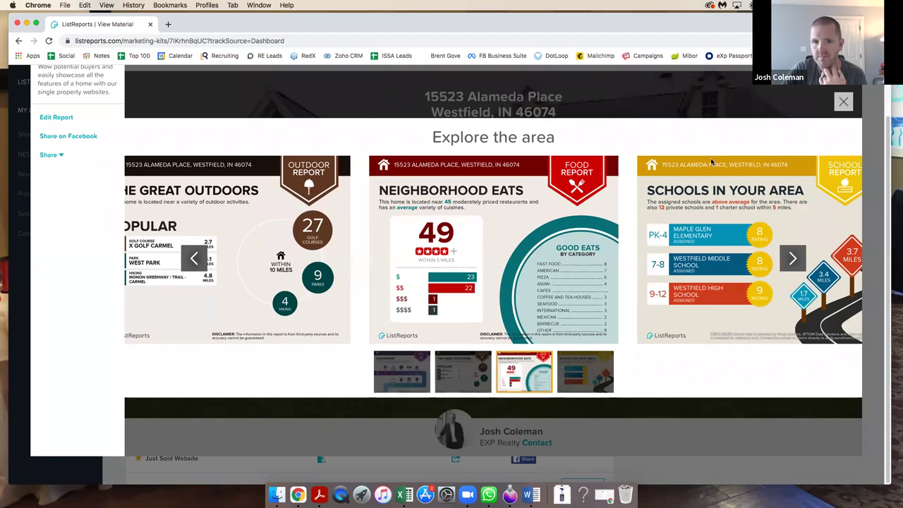
left_click(843, 101)
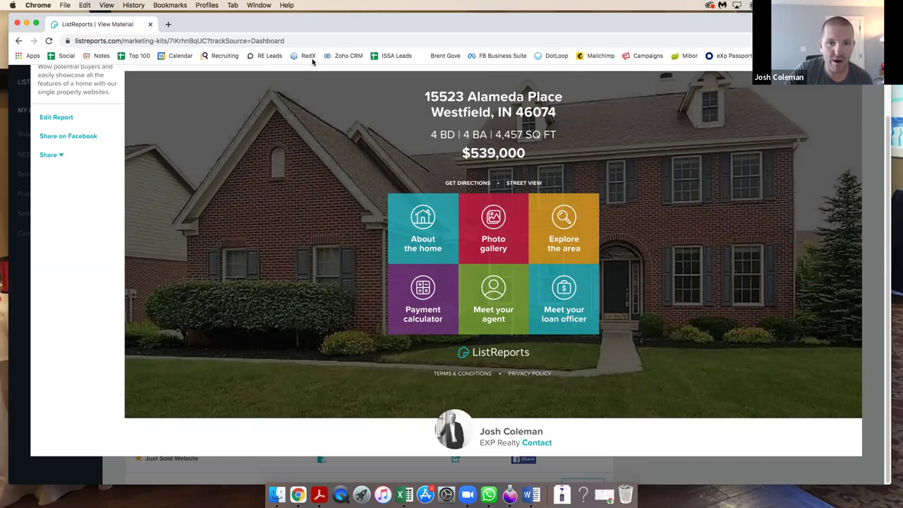
scroll(338, 81, "up", 2)
scroll(315, 71, "up", 1)
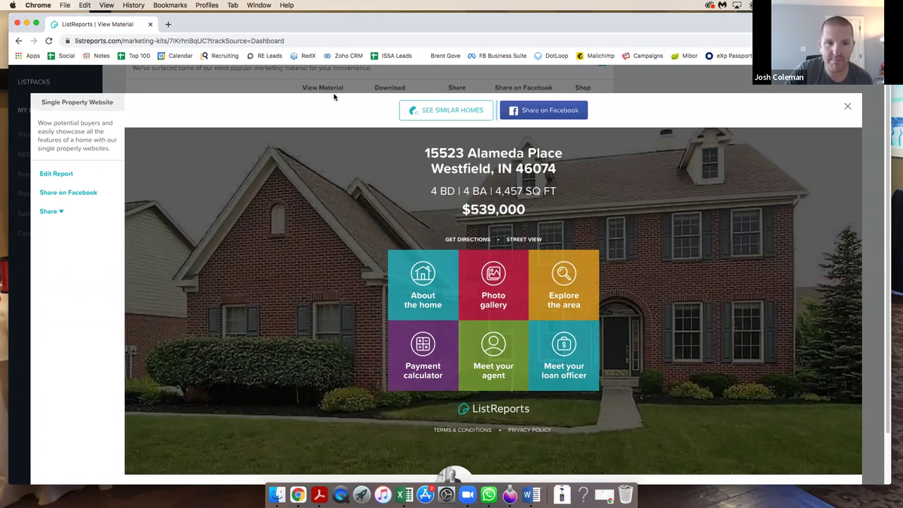
left_click(847, 108)
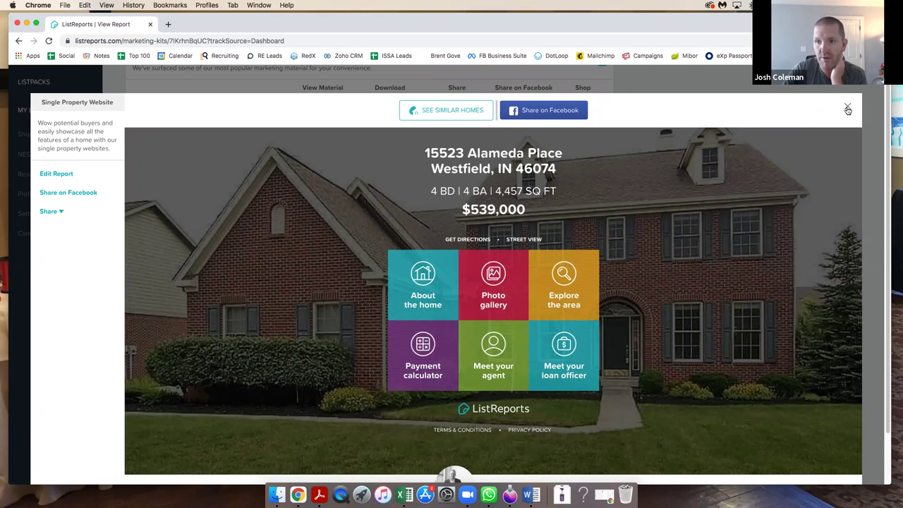
scroll(709, 163, "down", 3)
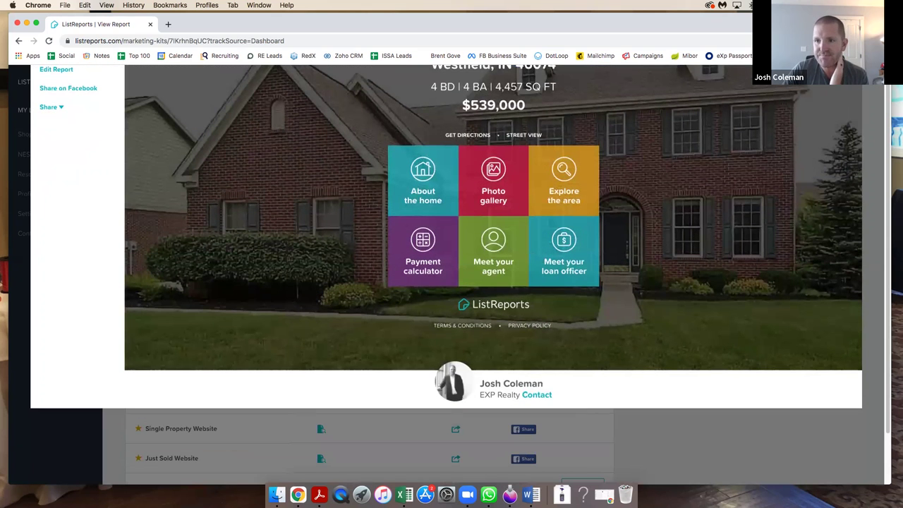
left_click(852, 102)
View the Open House Flyer from the Most Popular materials list.
scroll(635, 176, "up", 2)
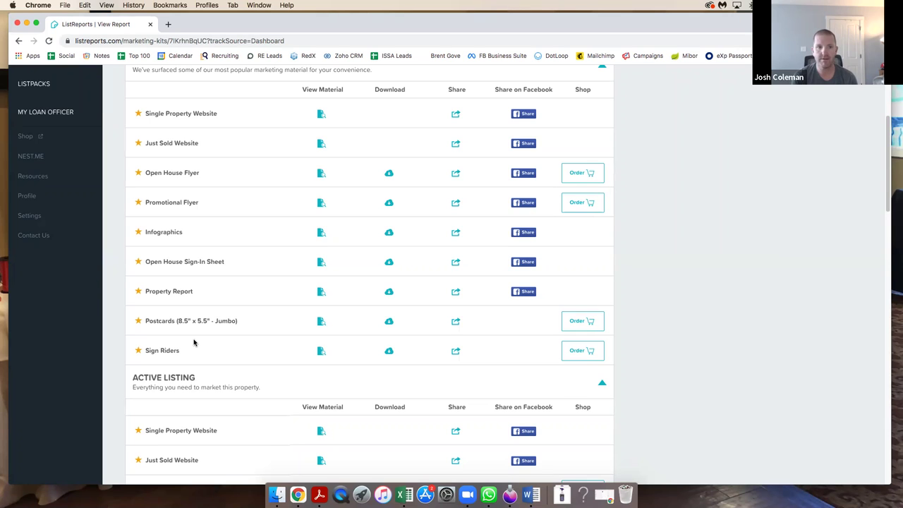
left_click(321, 175)
Scroll the Open House Flyer preview through the property details to the agent and lender contacts.
left_click(319, 180)
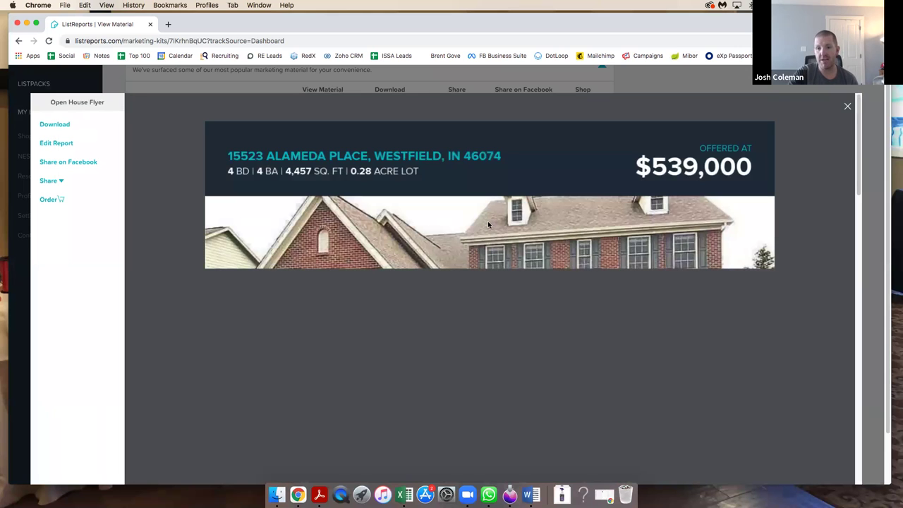
scroll(479, 243, "down", 3)
scroll(478, 243, "down", 10)
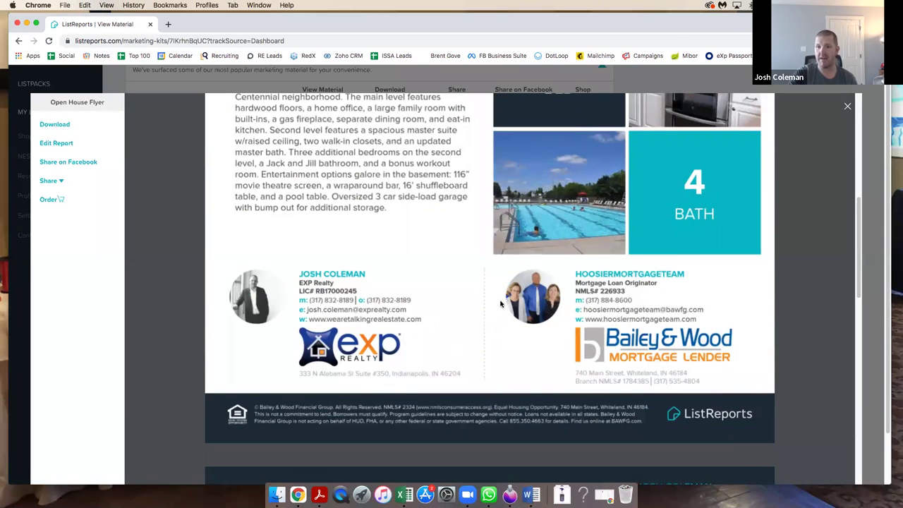
scroll(500, 304, "up", 1)
scroll(503, 296, "up", 4)
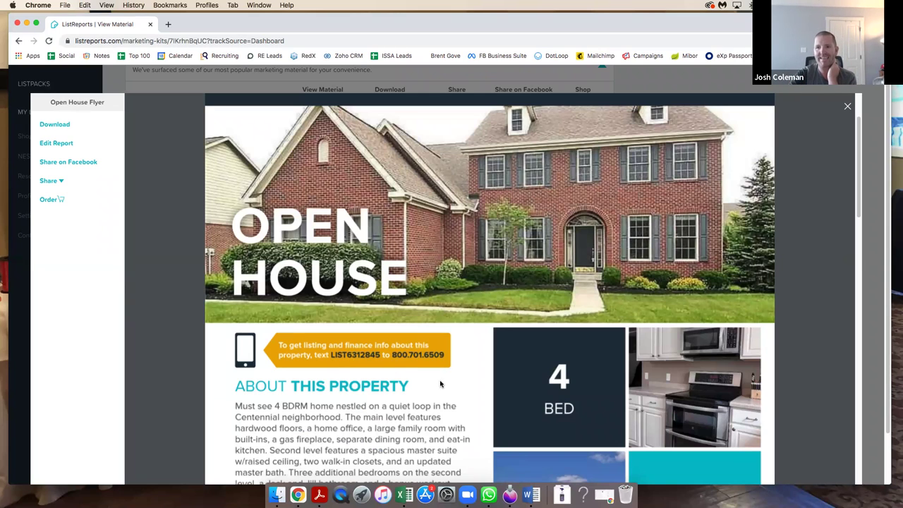
scroll(376, 355, "down", 3)
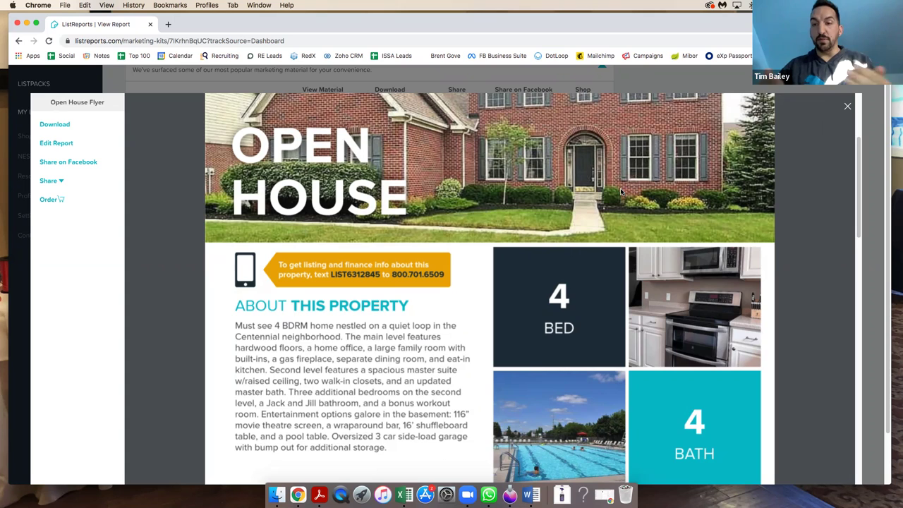
scroll(621, 192, "down", 3)
key("Escape")
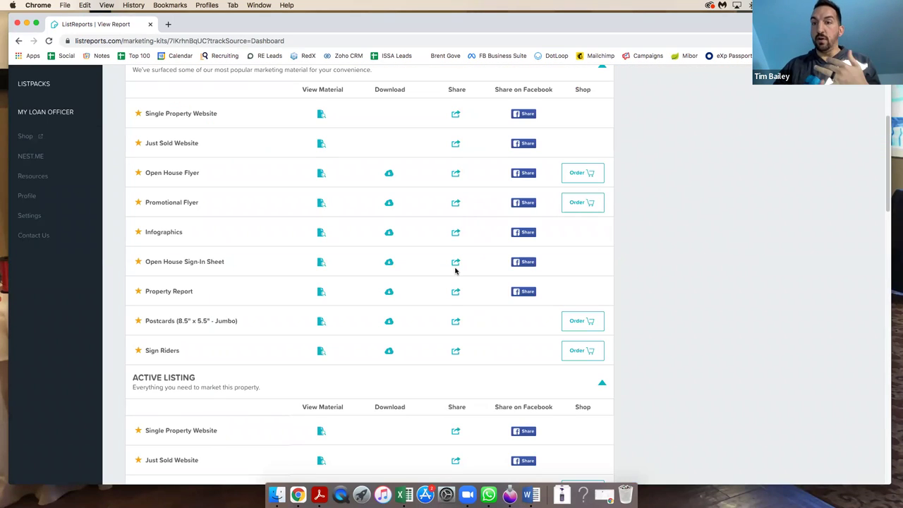
scroll(455, 271, "down", 5)
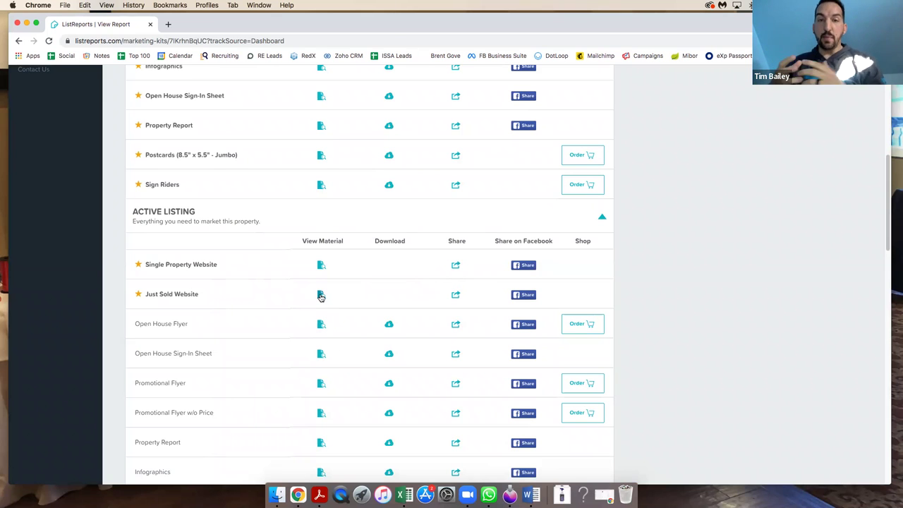
scroll(345, 308, "down", 1)
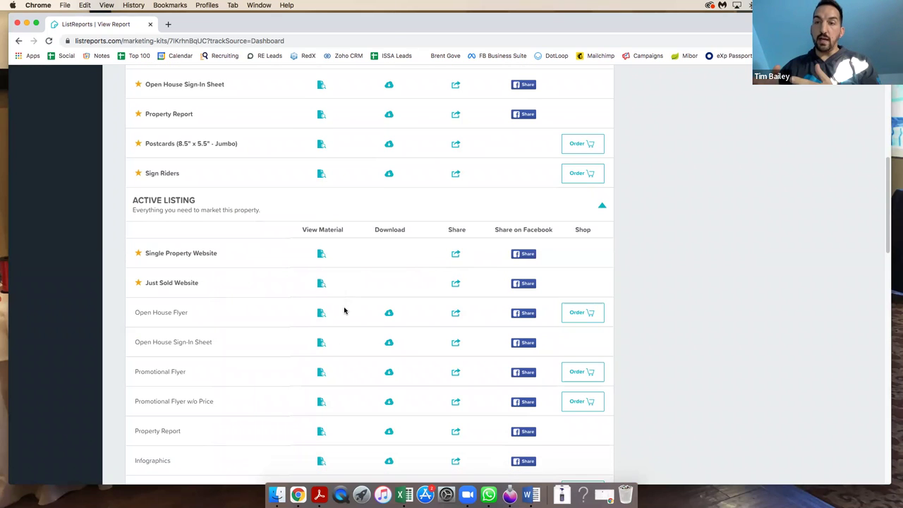
scroll(313, 236, "up", 5)
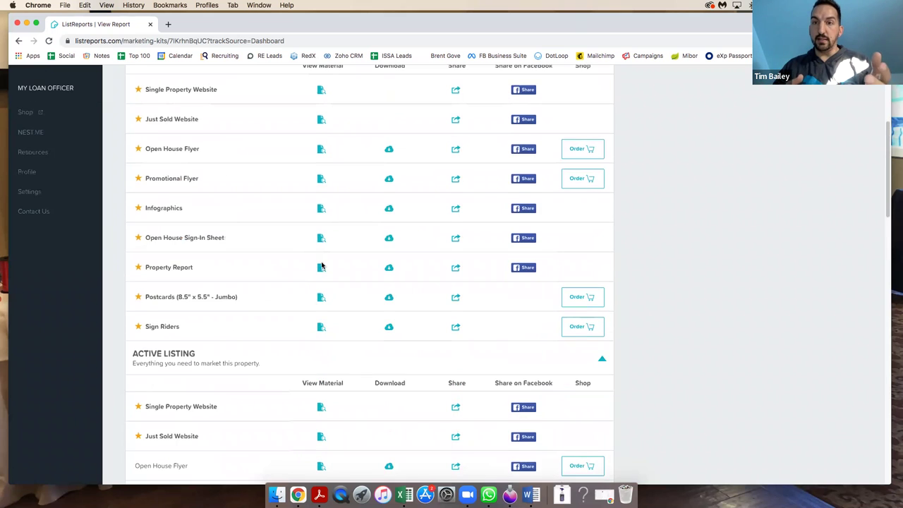
scroll(321, 266, "up", 5)
scroll(321, 266, "down", 2)
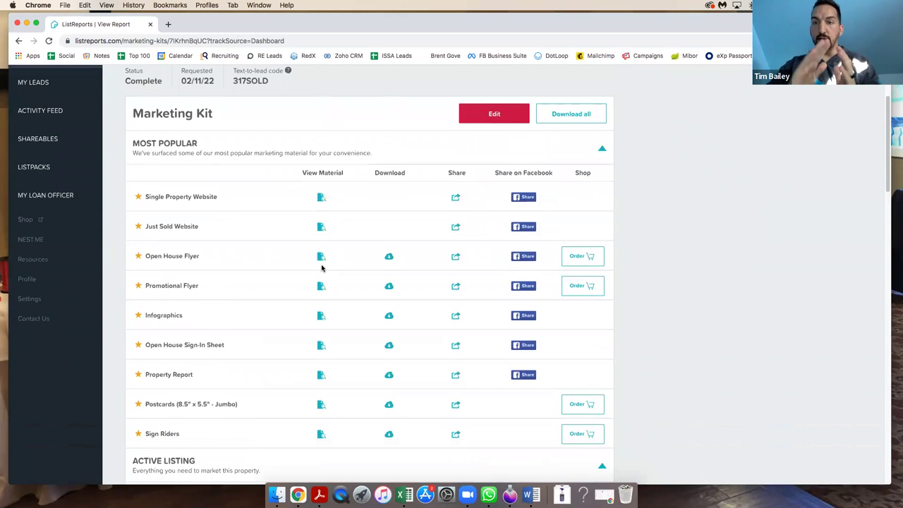
scroll(322, 268, "down", 7)
scroll(321, 269, "down", 1)
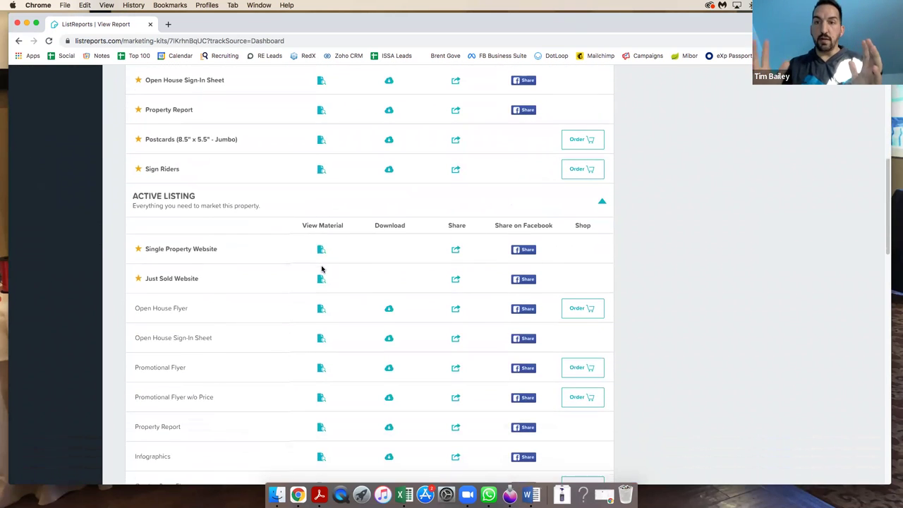
scroll(321, 288, "down", 2)
scroll(321, 288, "down", 3)
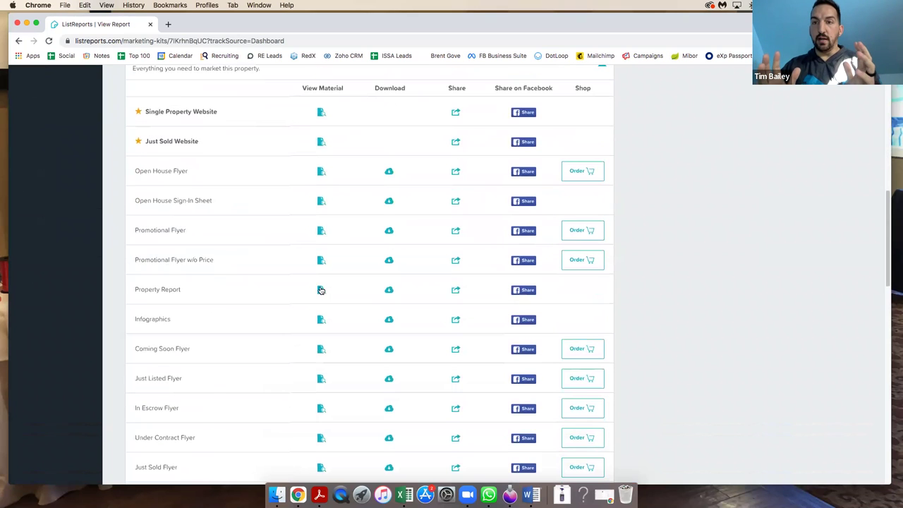
scroll(321, 290, "down", 2)
scroll(321, 290, "down", 2)
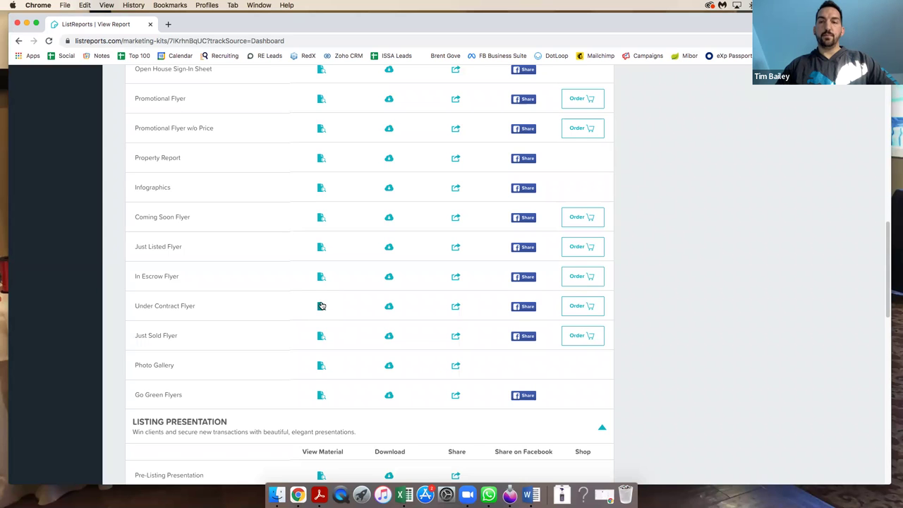
Go to the Shareables Library to see Today's Shareable and the Notables articles.
scroll(198, 264, "up", 15)
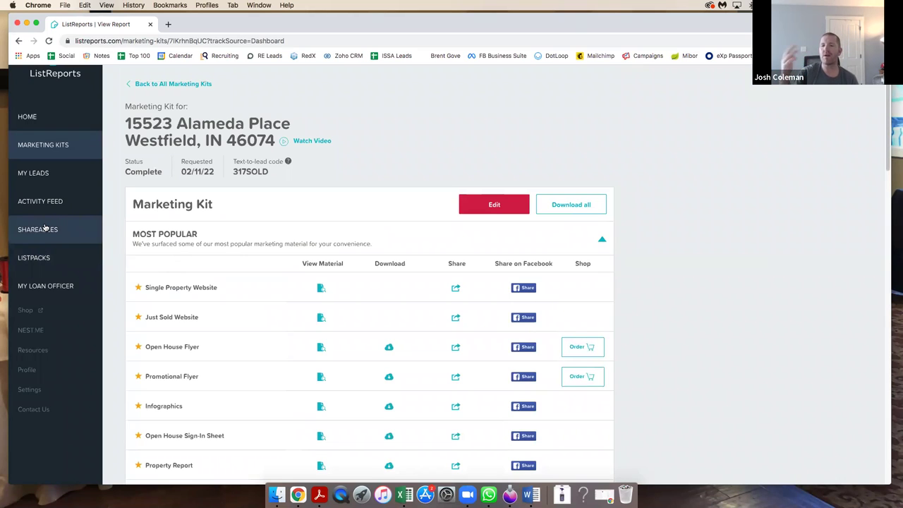
left_click(44, 228)
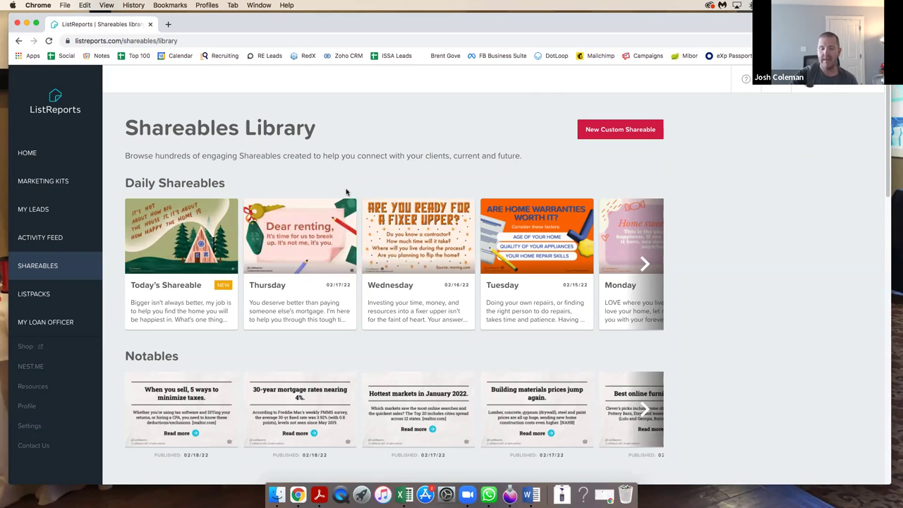
scroll(347, 195, "down", 2)
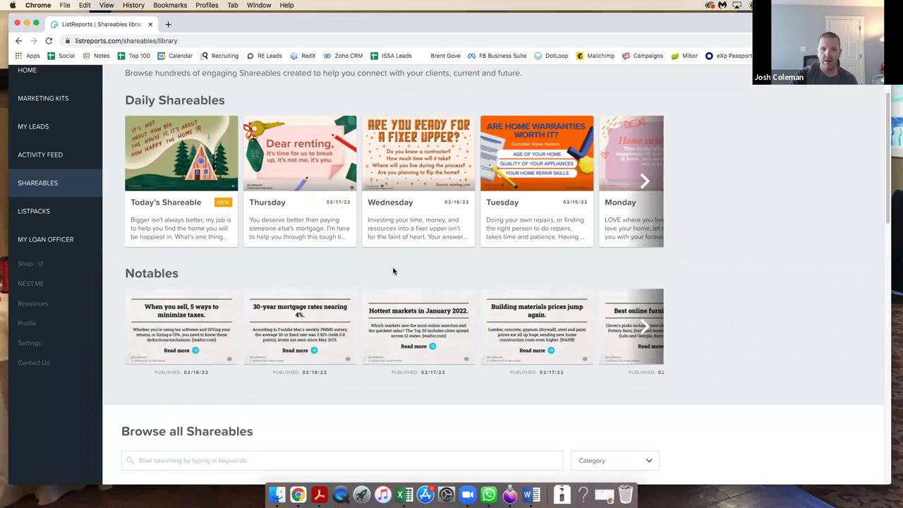
scroll(393, 270, "up", 1)
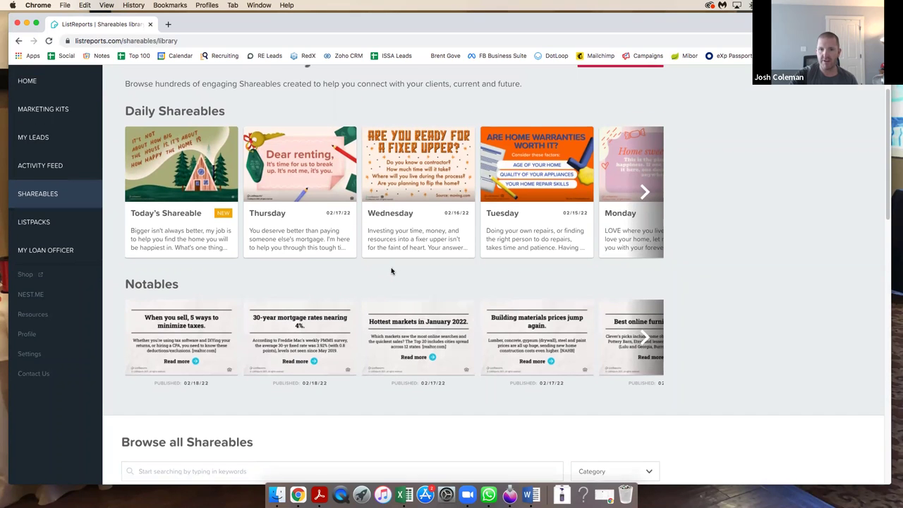
Open today's 'how happy the home is' shareable and copy its hashtagged caption.
left_click(179, 173)
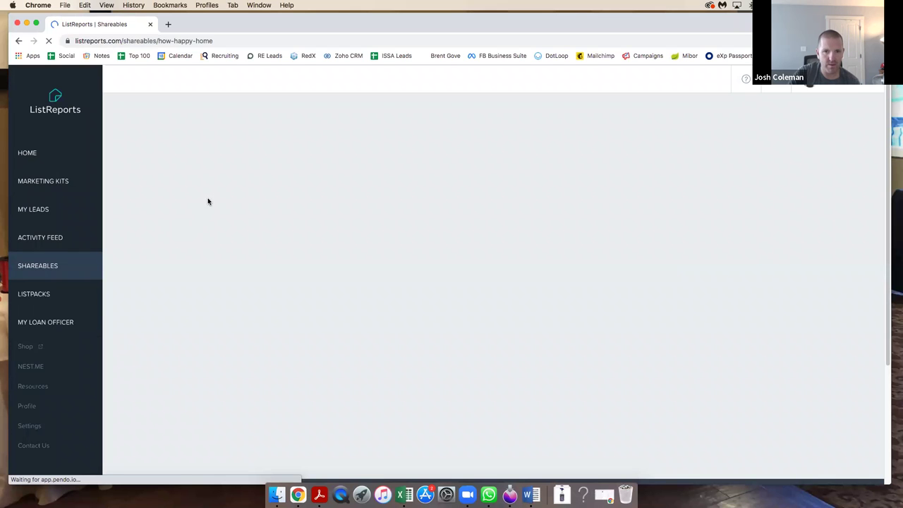
scroll(187, 208, "down", 2)
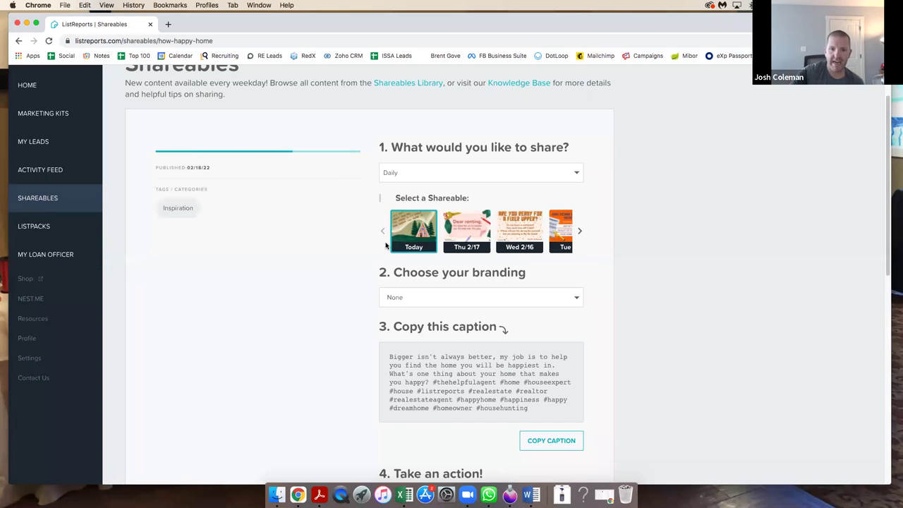
scroll(423, 367, "down", 3)
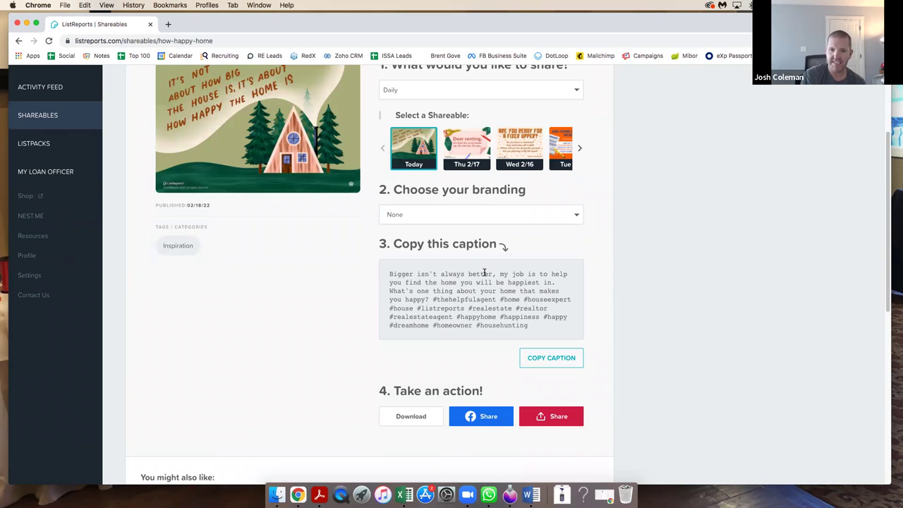
left_click(542, 358)
left_click(471, 274)
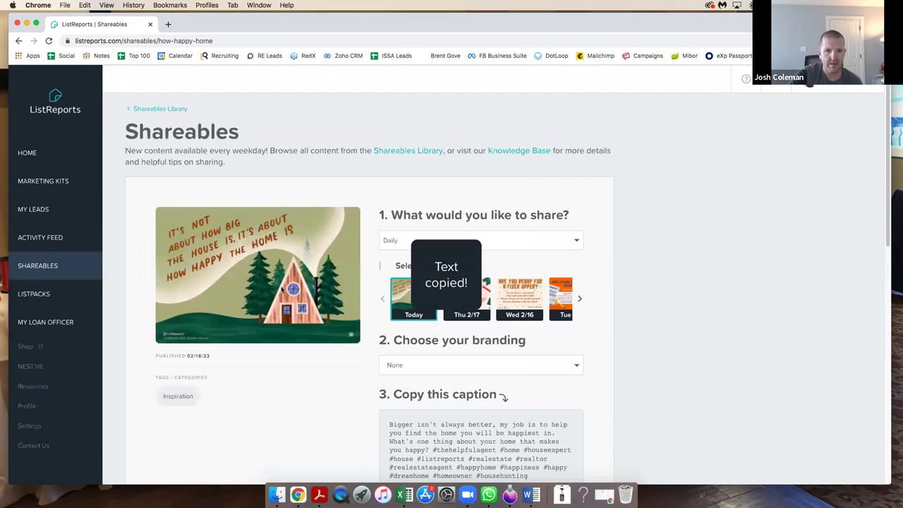
Save the shareable's house image to the Downloads folder.
scroll(296, 268, "down", 5)
scroll(316, 249, "up", 5)
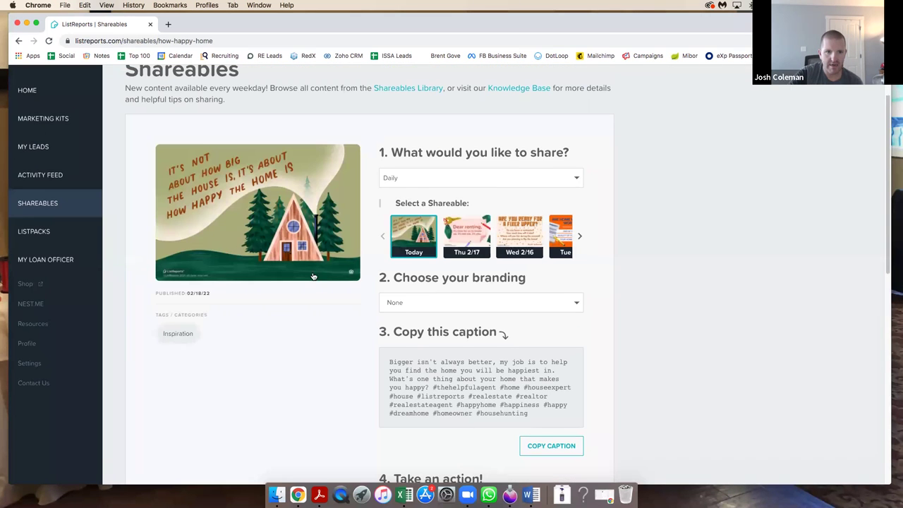
right_click(286, 215)
left_click(299, 230)
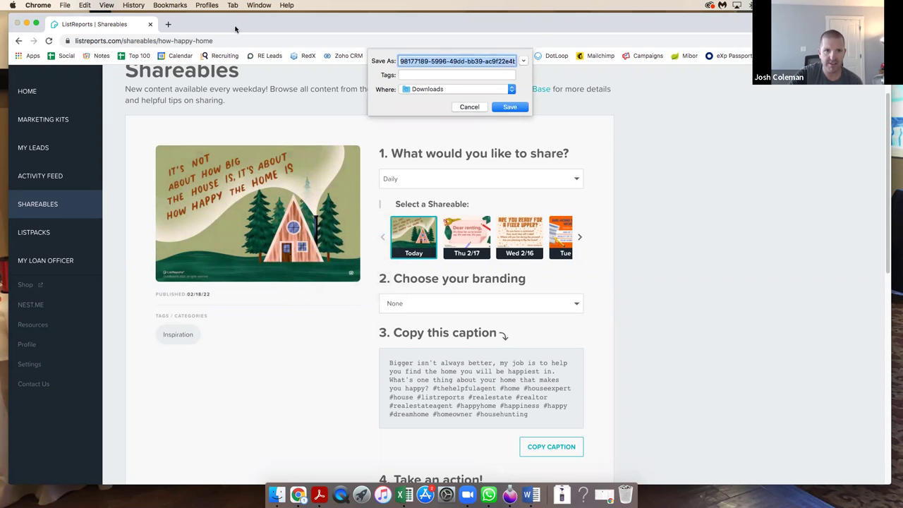
key("Return")
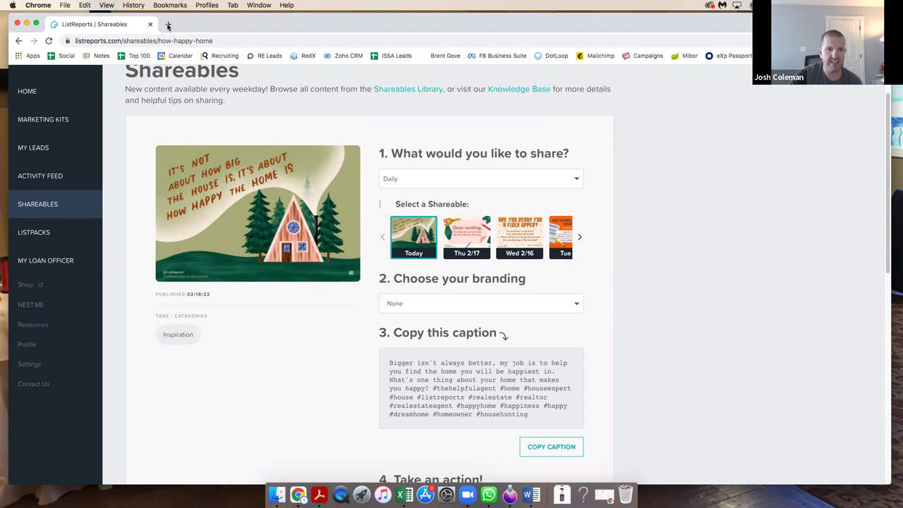
Load facebook.com in a new browser tab.
left_click(169, 25)
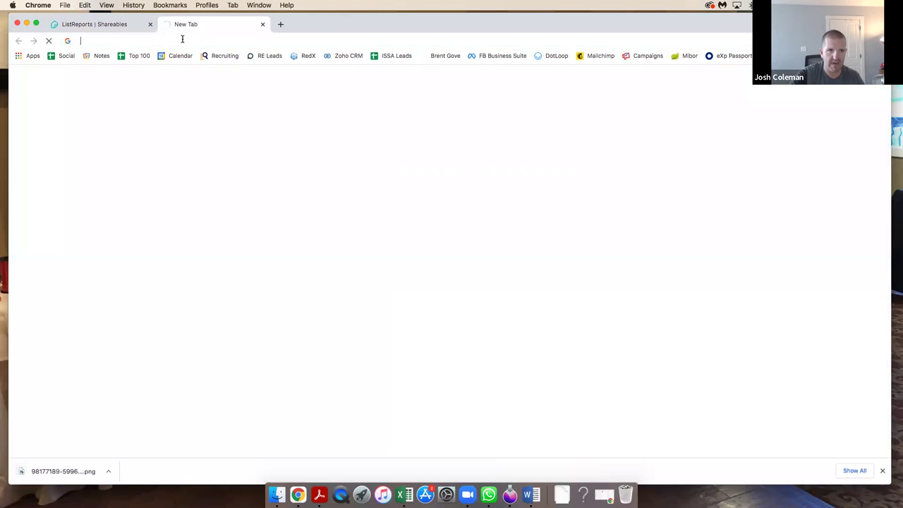
left_click(181, 39)
type("facebook.com")
key("Return")
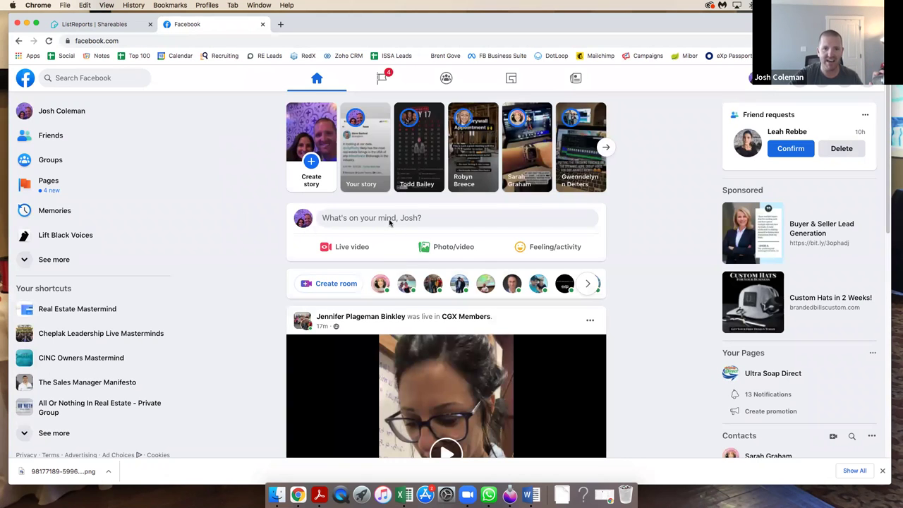
Draft a post with the pasted caption, hashtags on their own line, and the saved house image.
left_click(377, 219)
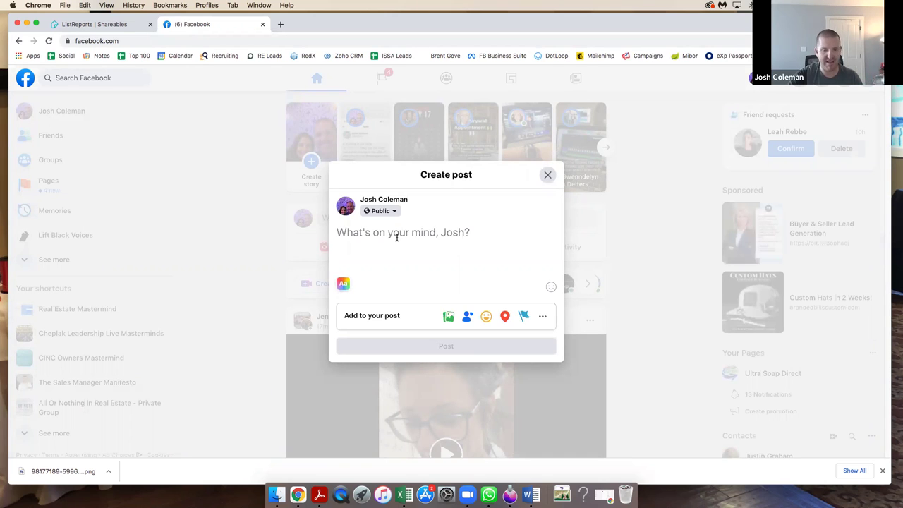
key("super+v")
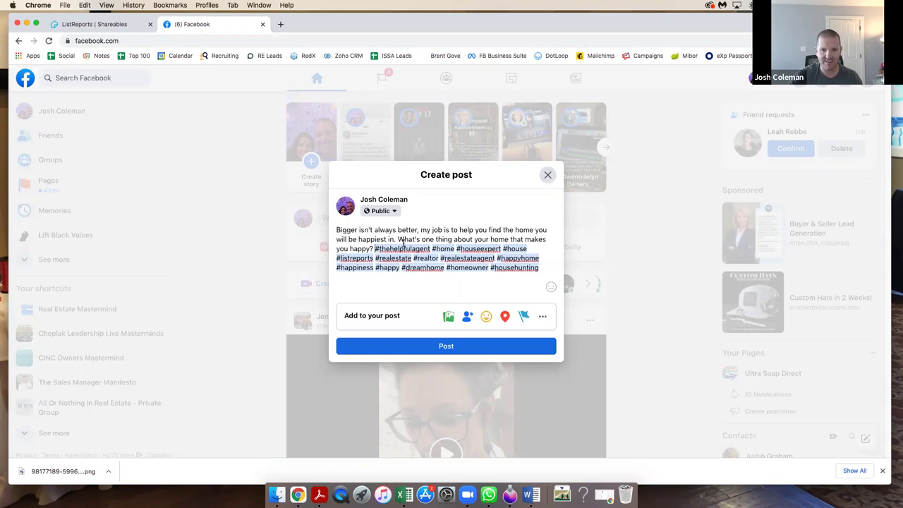
key("Return")
key("Return")
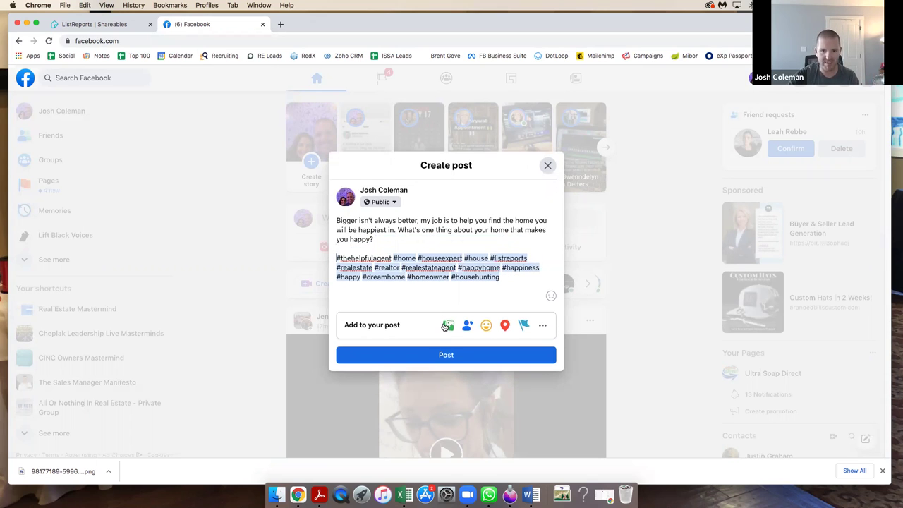
left_click(447, 325)
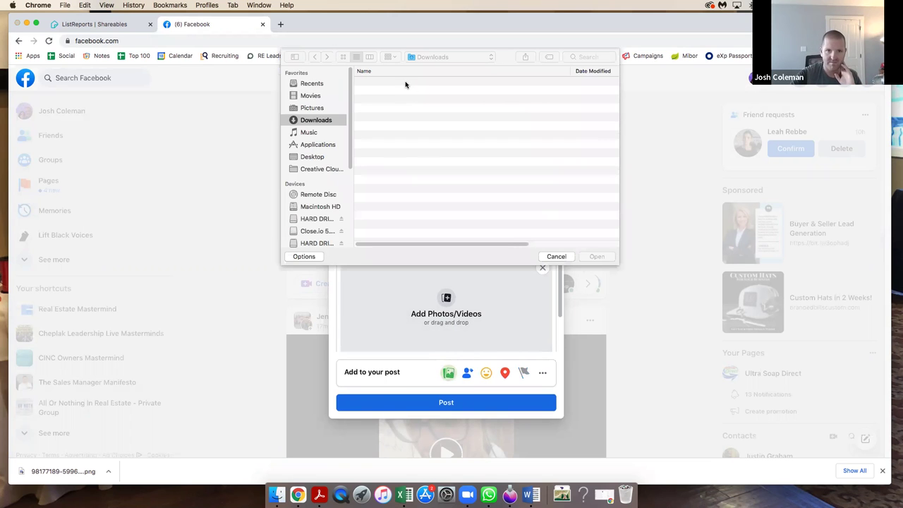
left_click(406, 82)
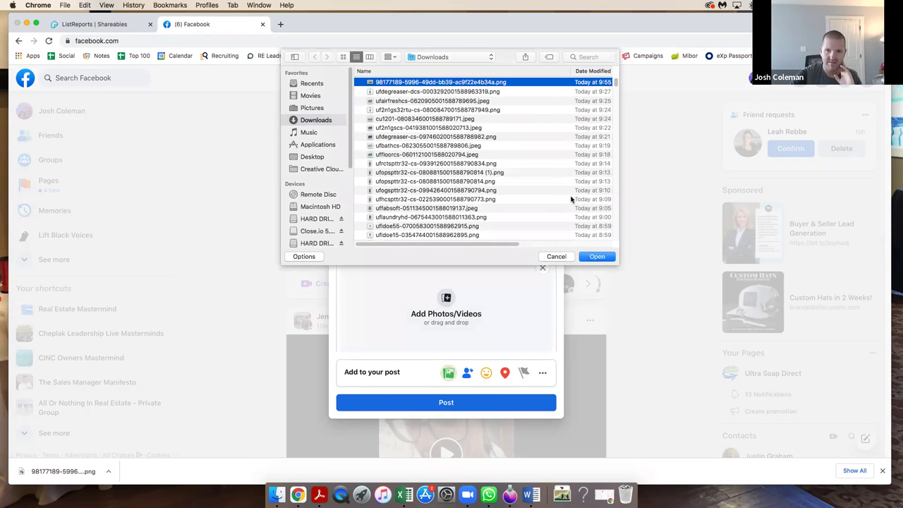
left_click(592, 257)
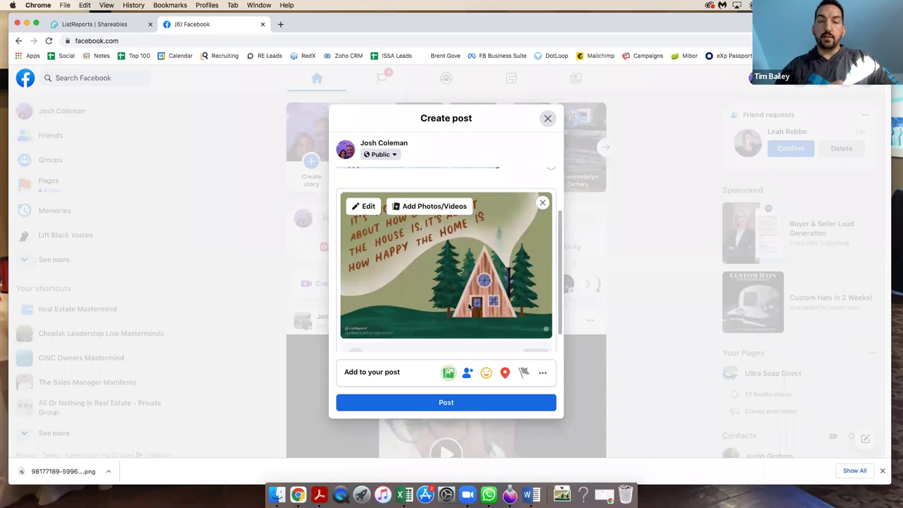
scroll(484, 268, "up", 3)
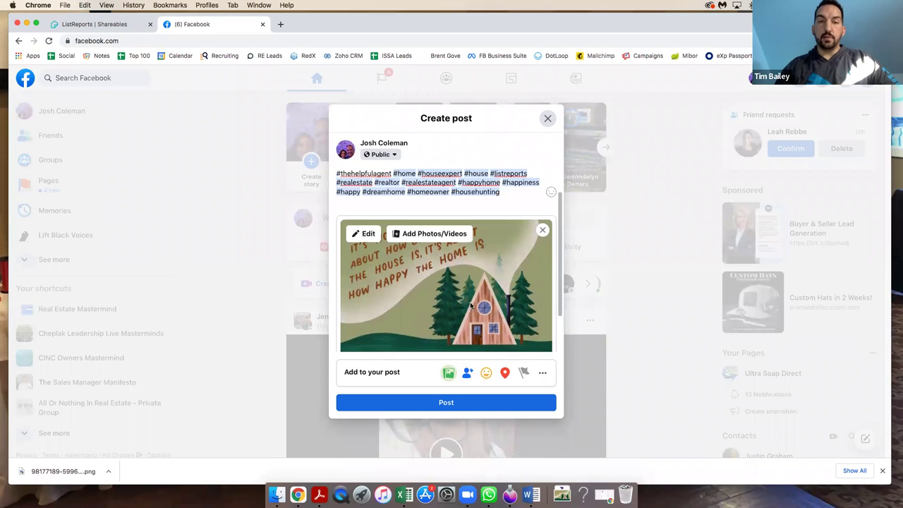
Back in ListReports, pick eXp Realty as the shareable's branding and open the tagline choices.
left_click(97, 26)
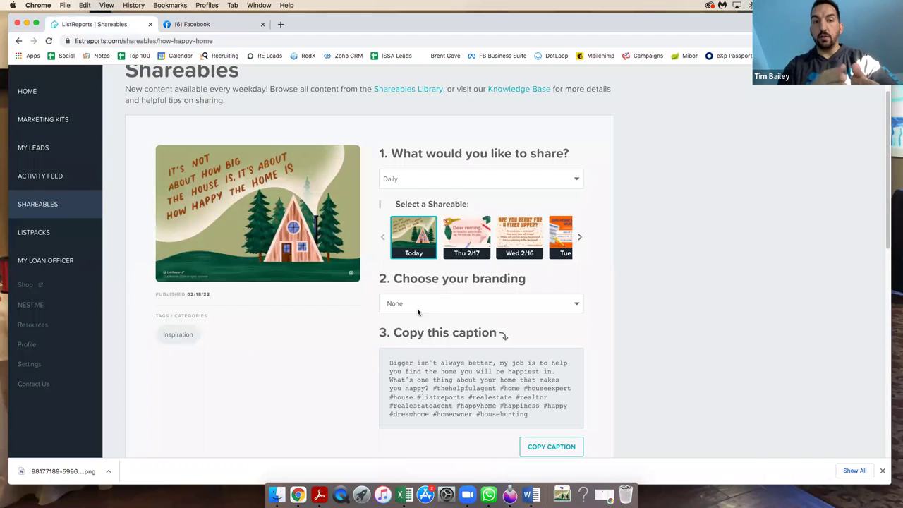
scroll(433, 304, "down", 2)
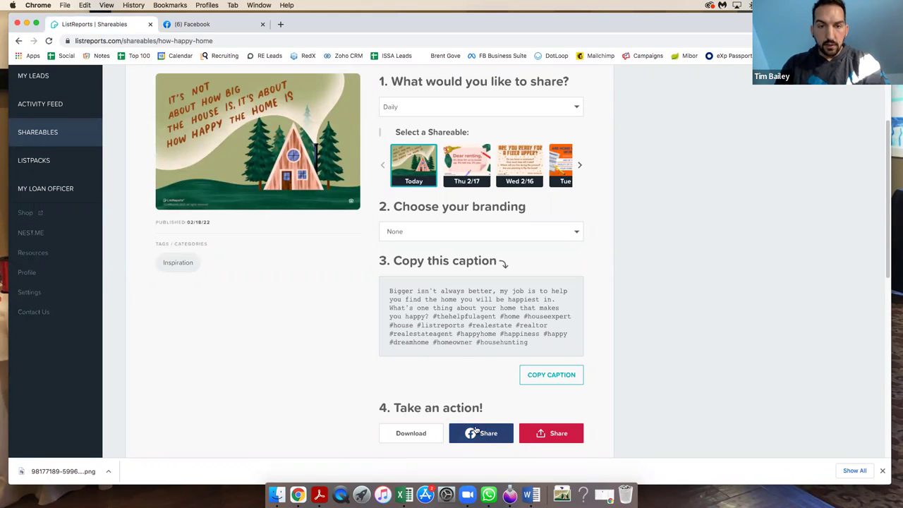
scroll(484, 429, "down", 2)
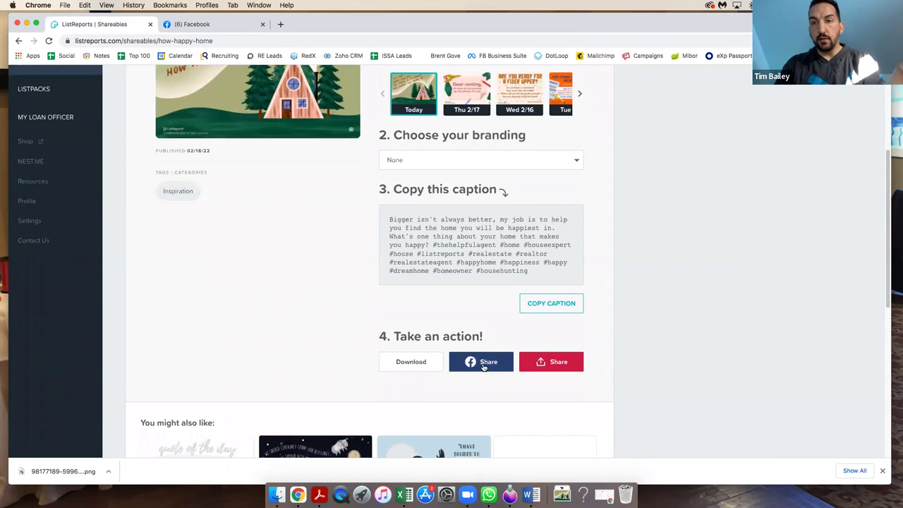
scroll(484, 367, "down", 1)
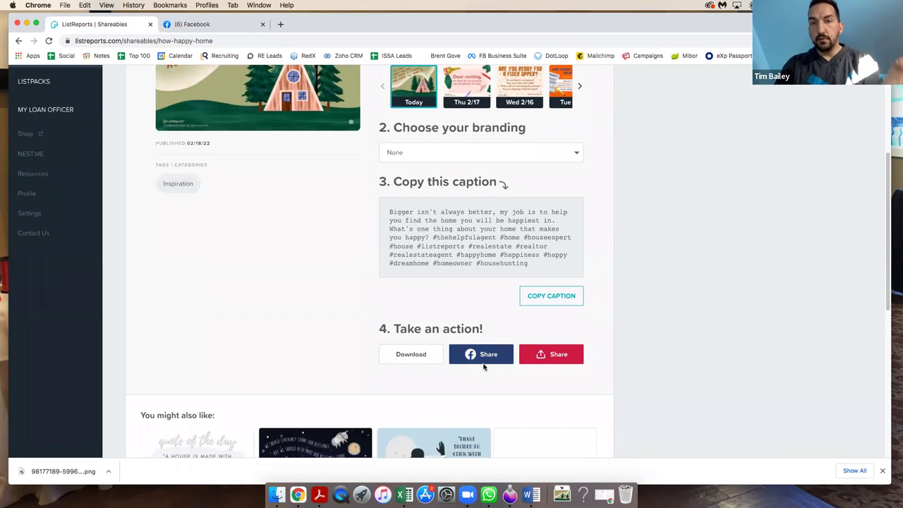
left_click(505, 161)
scroll(451, 237, "down", 2)
scroll(454, 242, "down", 5)
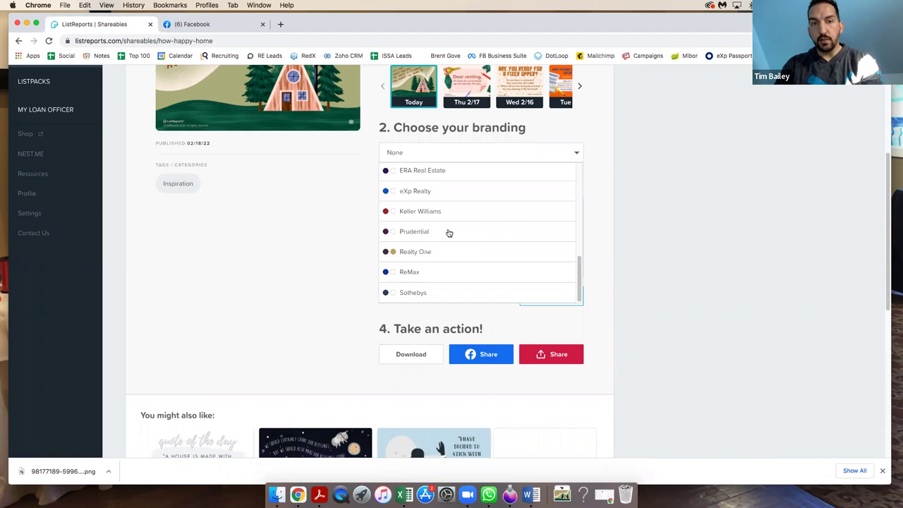
left_click(432, 201)
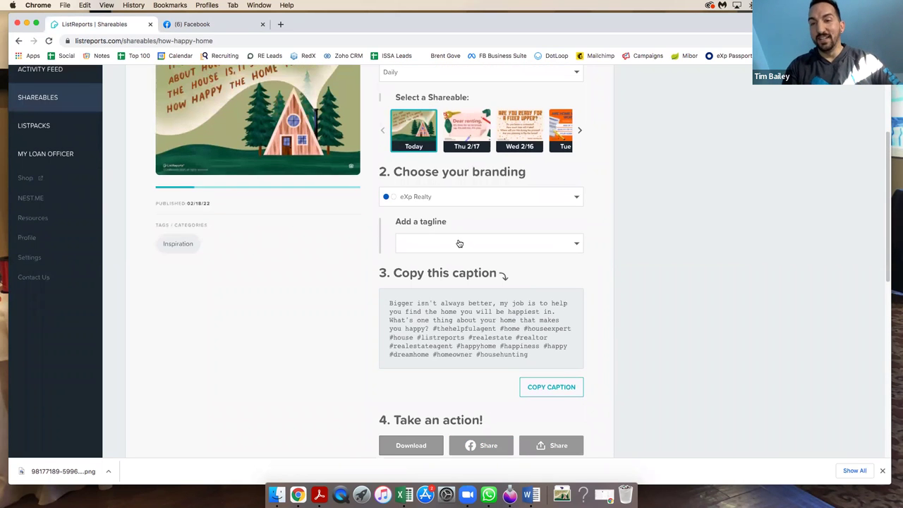
left_click(458, 244)
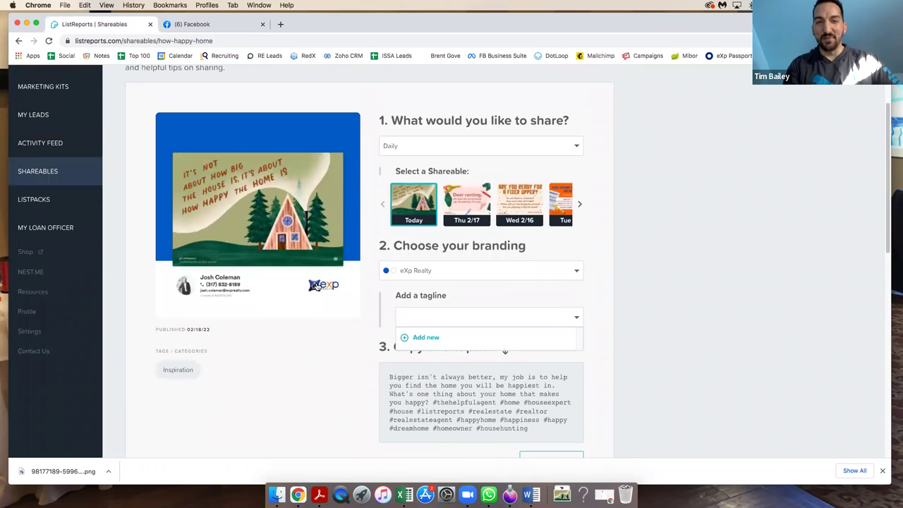
scroll(313, 285, "up", 2)
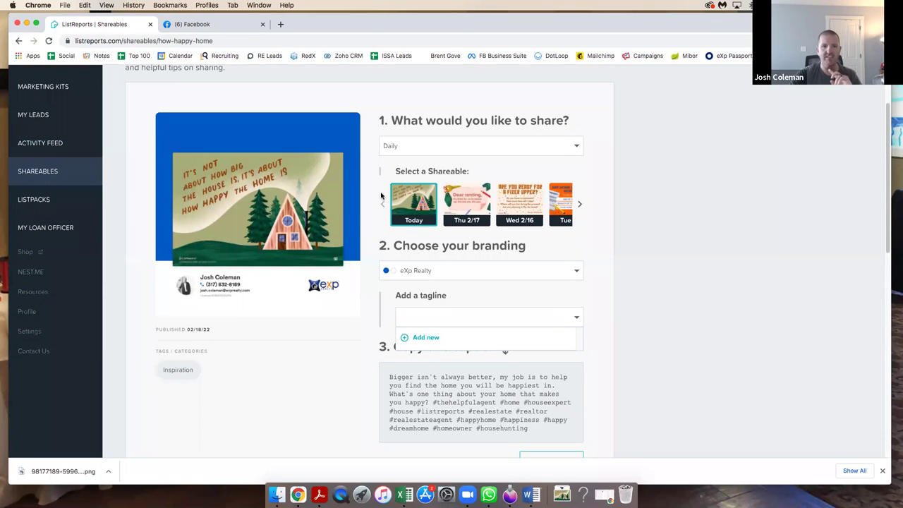